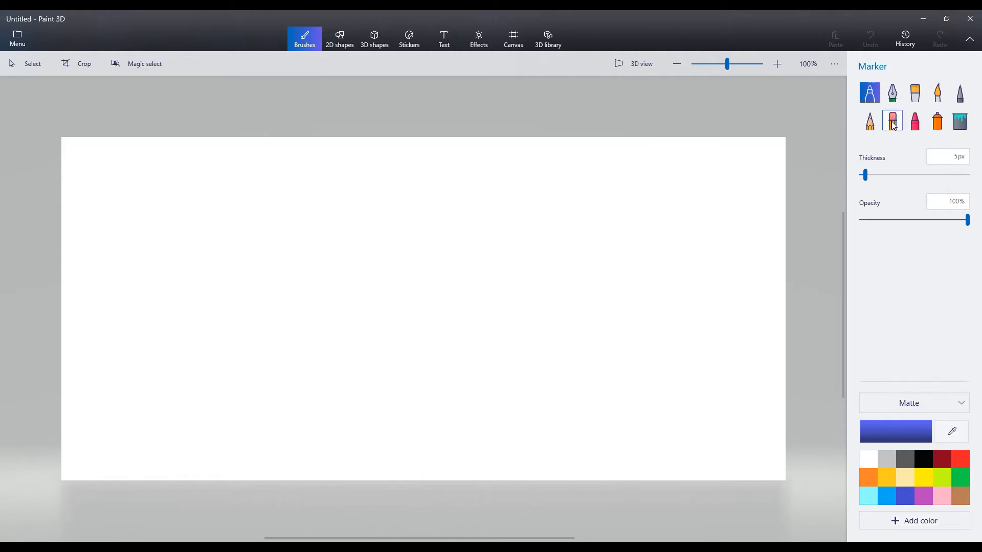
- Draw a blue crayon scribble and a wavy blue marker line on the canvas
click(893, 121)
click(914, 121)
mouse_move(578, 201)
mouse_down()
mouse_move(495, 350)
mouse_move(506, 274)
mouse_up()
click(869, 93)
mouse_move(675, 199)
mouse_down()
mouse_move(644, 324)
mouse_move(702, 397)
mouse_up()
- Draw looping dark red marker strokes across the canvas and erase parts of the drawing
click(941, 458)
mouse_move(543, 249)
mouse_down()
mouse_move(259, 318)
mouse_move(574, 360)
mouse_move(599, 284)
mouse_up()
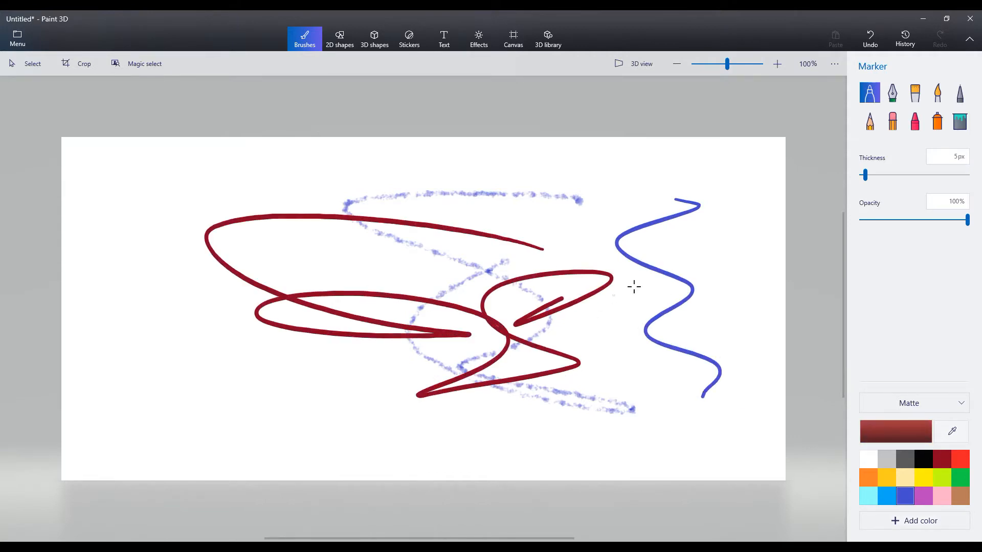
click(898, 127)
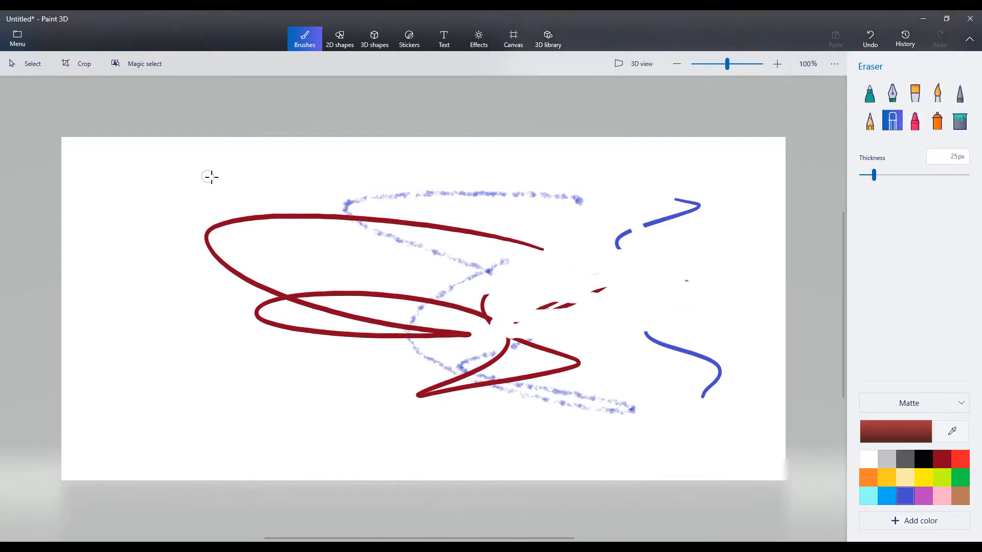
click(20, 66)
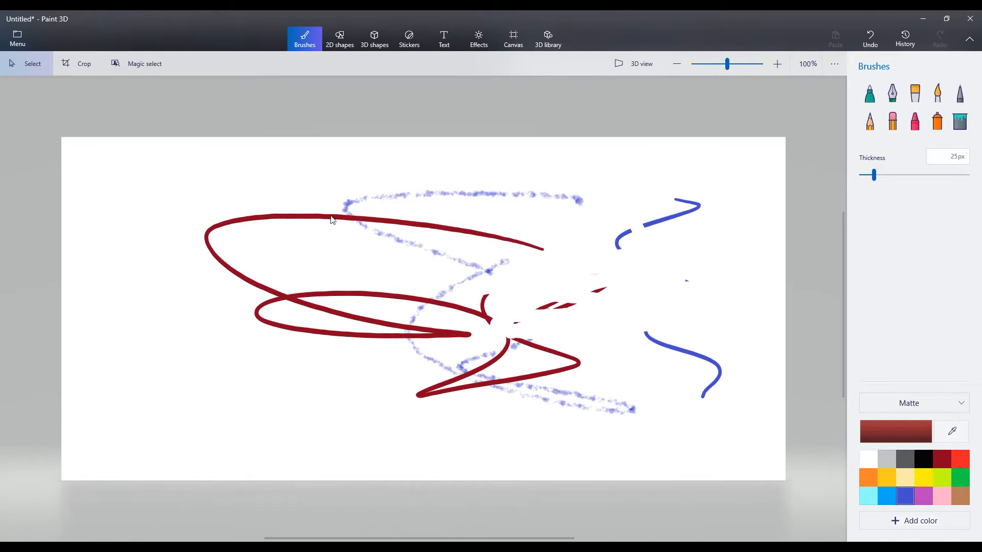
- Narrow the crop frame from both sides to 1083 × 672 px
click(77, 64)
drag(61, 136, 193, 137)
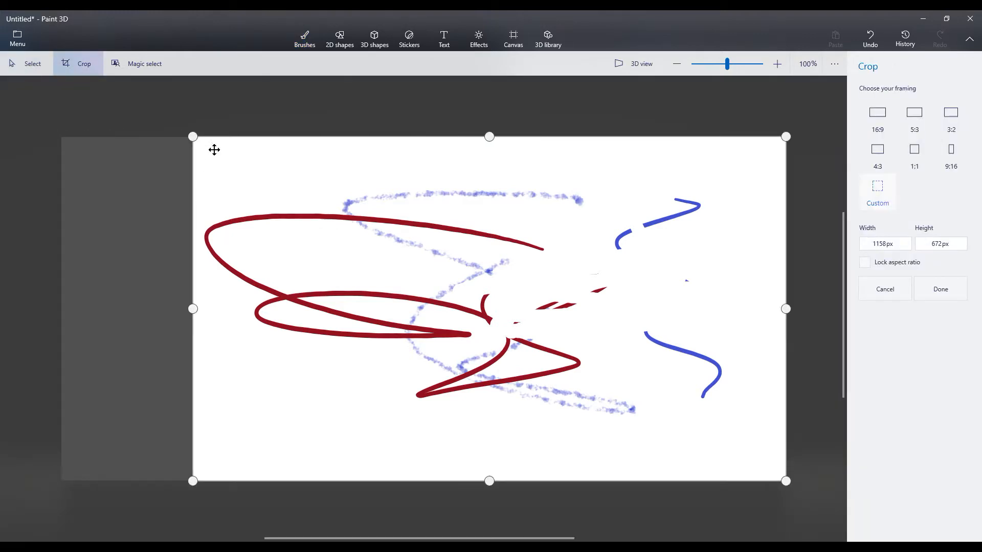
drag(786, 310, 747, 309)
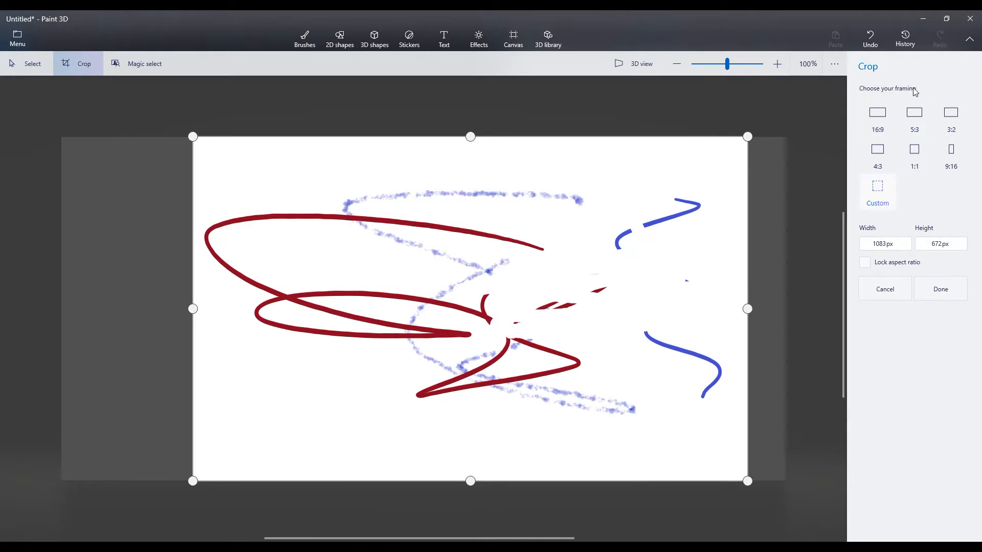
- Try the 16:9 and 1:1 crop framings on the drawing
click(878, 113)
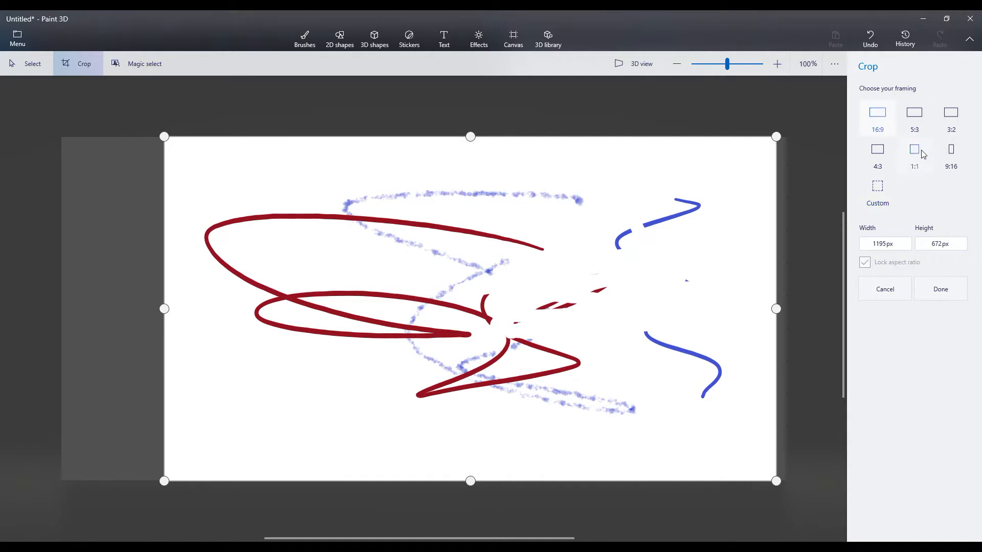
click(924, 155)
drag(640, 308, 750, 314)
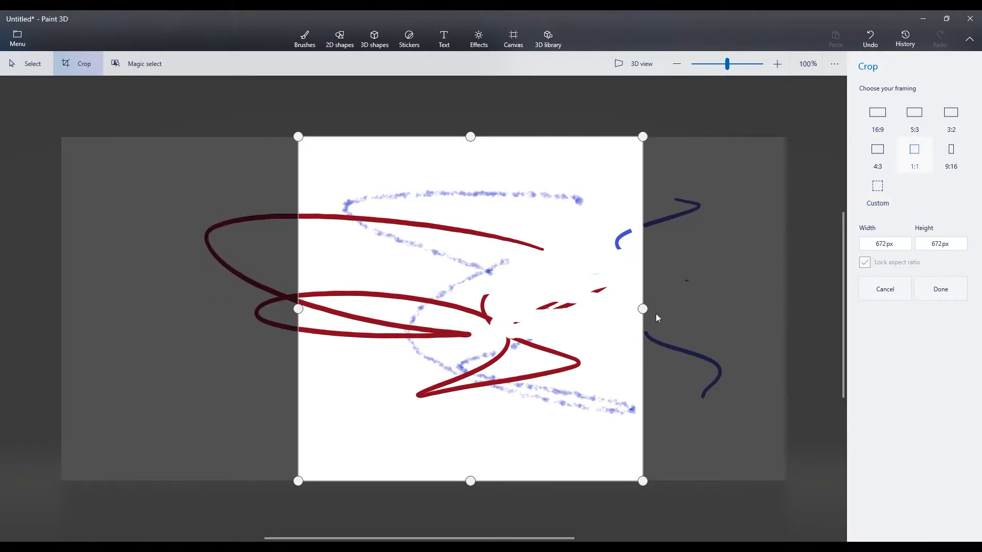
drag(643, 308, 741, 310)
- Widen the crop to a custom 1117 × 672 px frame around the strokes
click(877, 185)
drag(643, 309, 761, 309)
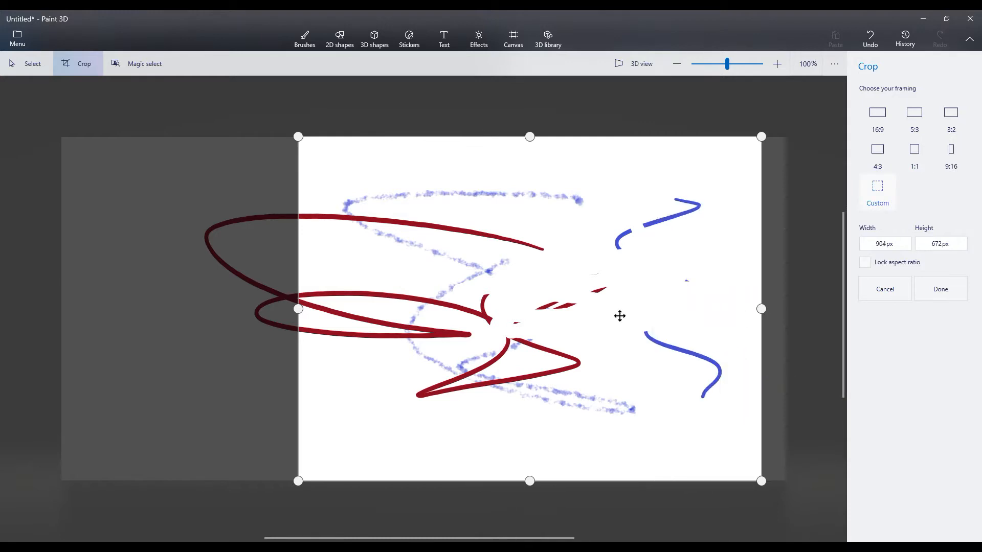
drag(314, 307, 205, 338)
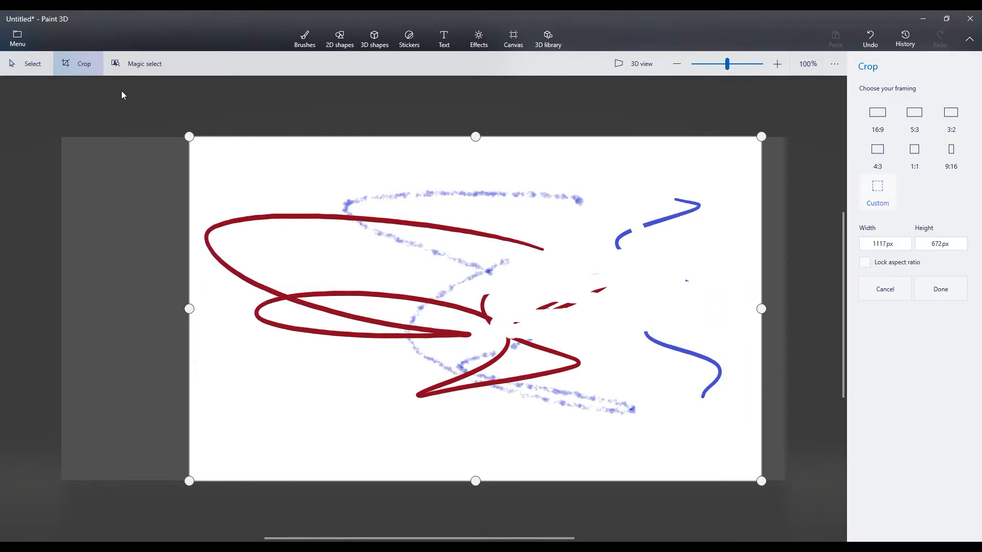
- Try a Magic select cutout with the focus area tightened around the strokes, and cancel it
click(138, 67)
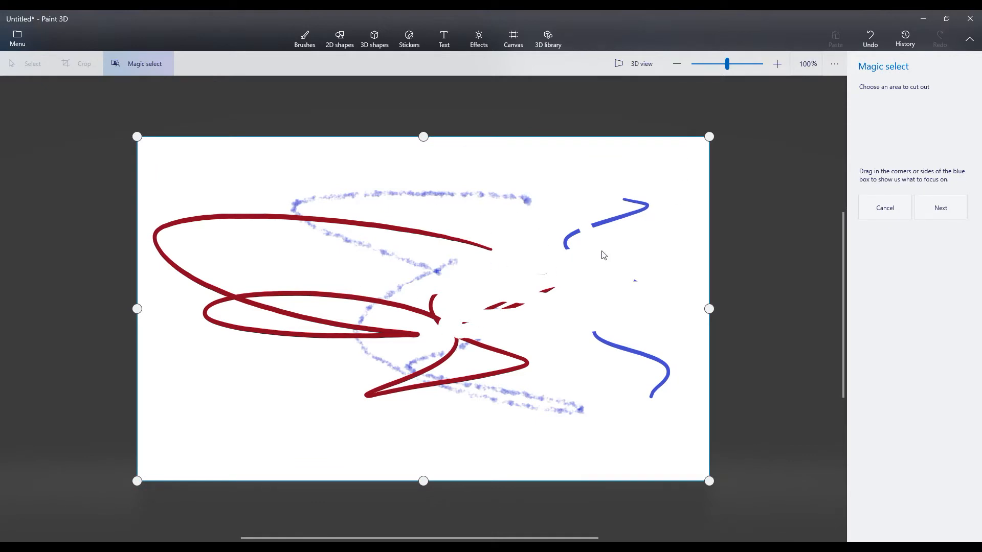
drag(712, 139, 678, 159)
drag(137, 481, 152, 426)
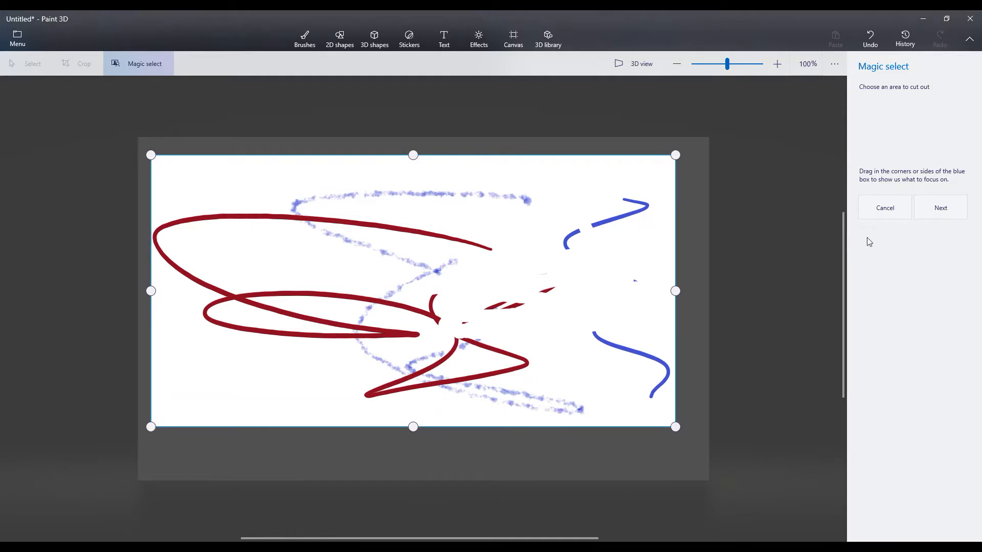
click(941, 209)
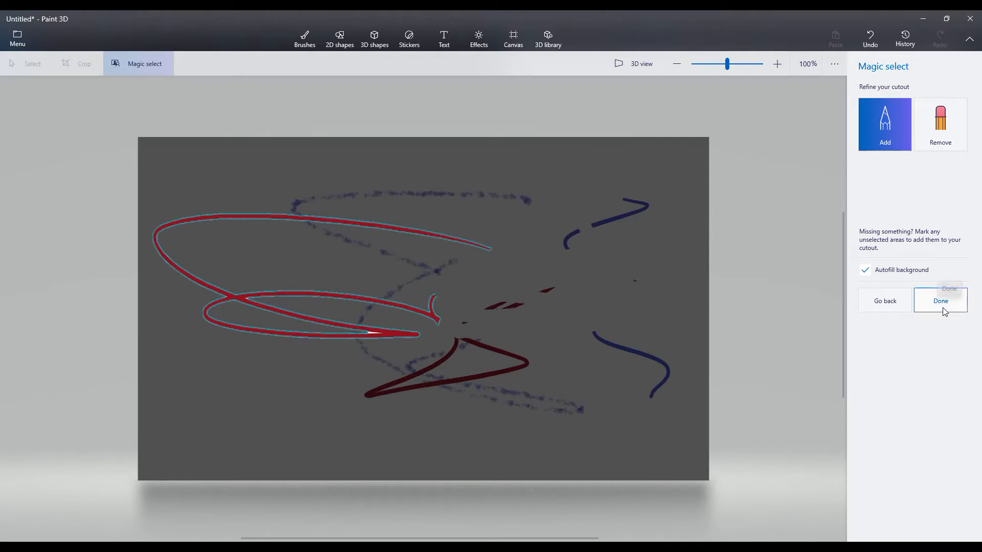
click(877, 301)
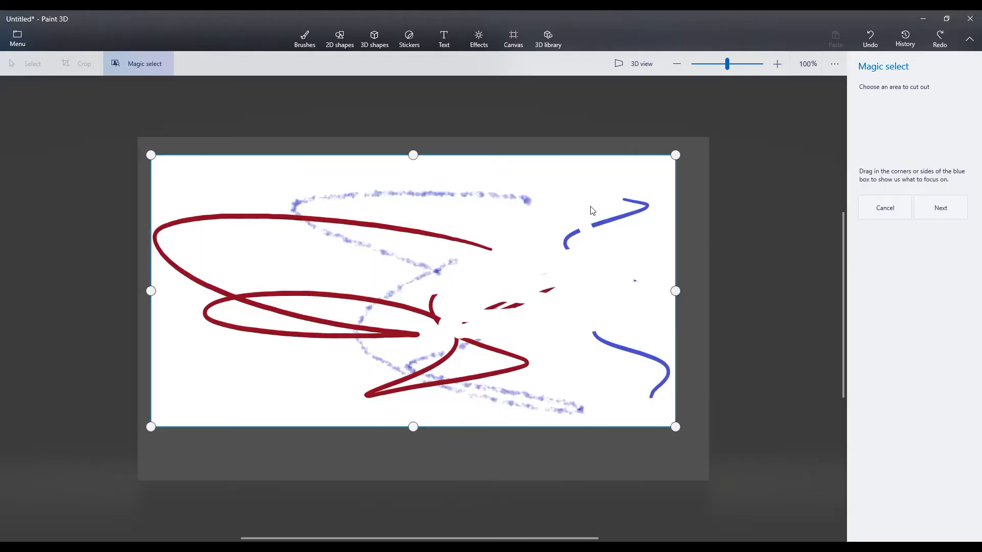
click(885, 209)
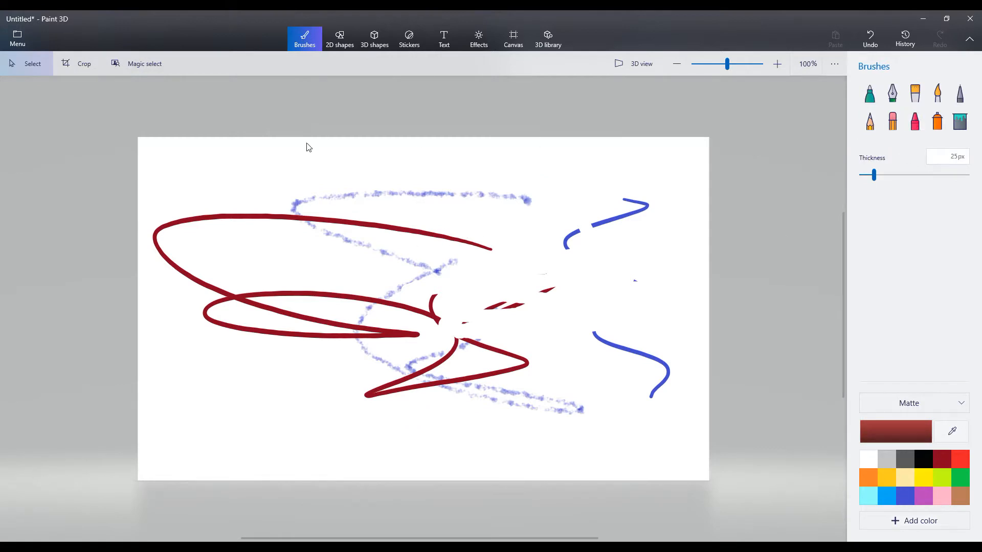
- Start a new blank project without saving the current drawing
click(19, 40)
click(37, 73)
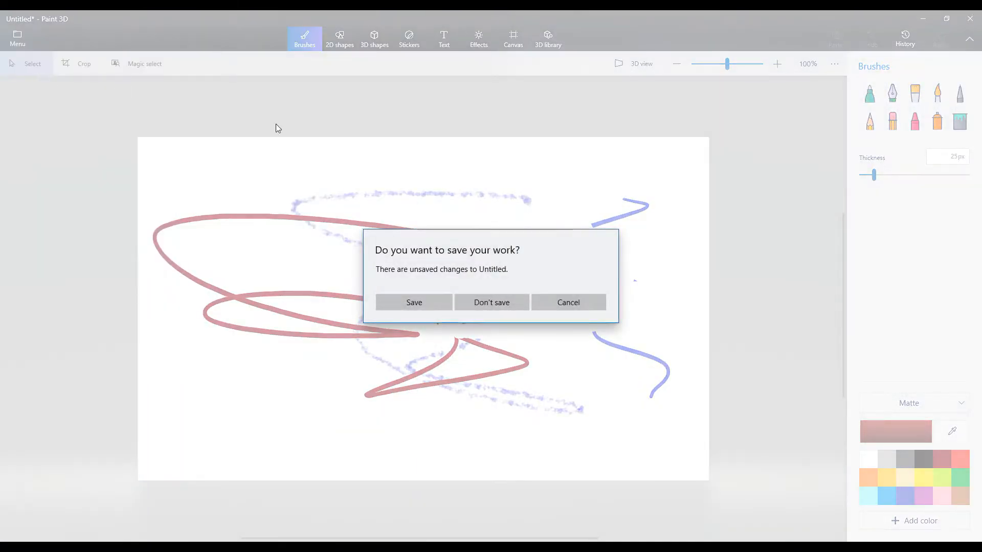
click(489, 303)
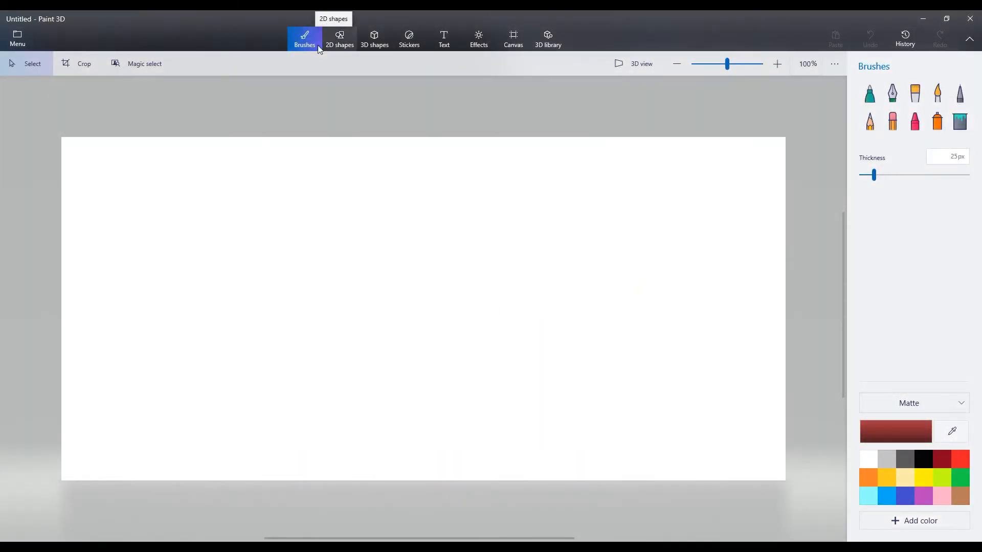
- Draw a black 2D square outline stretched into a wide rectangle in the upper middle of the canvas
click(346, 45)
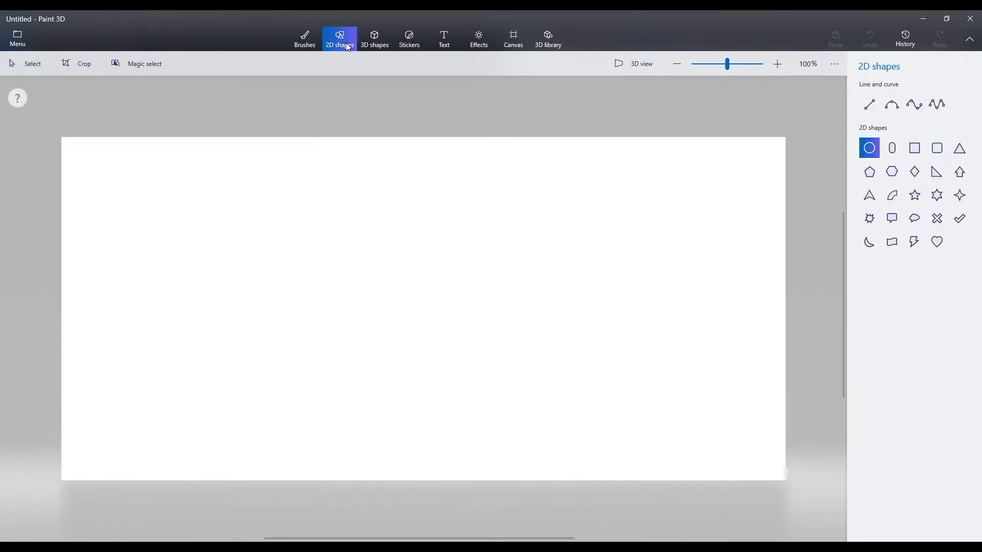
click(915, 148)
drag(300, 166, 613, 356)
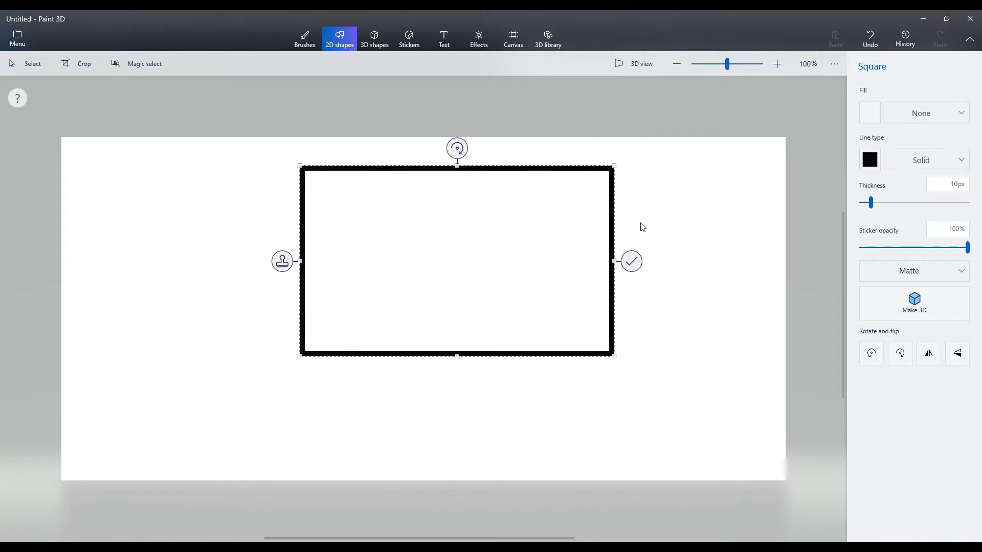
- Resize the square outline's width and height, and delete it
drag(614, 356, 500, 372)
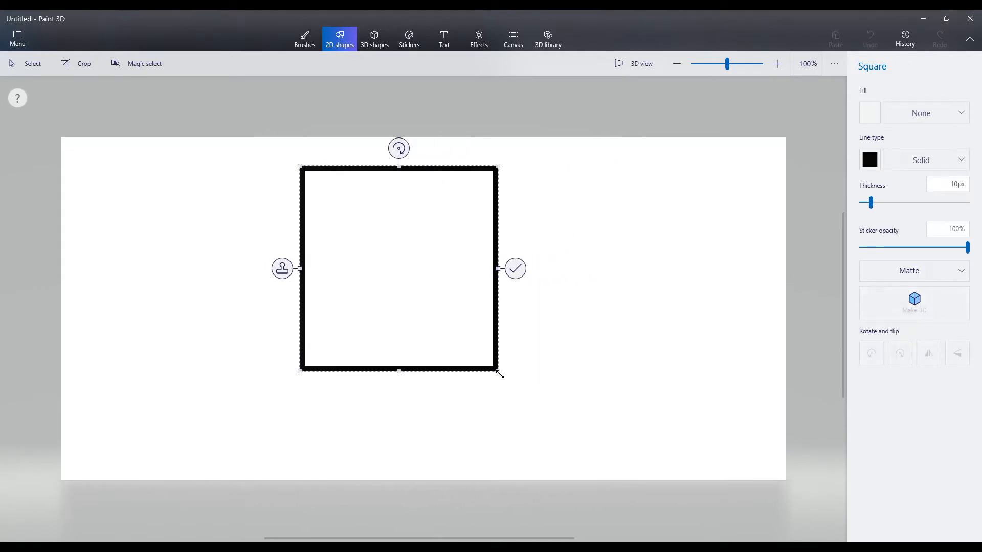
drag(399, 371, 409, 328)
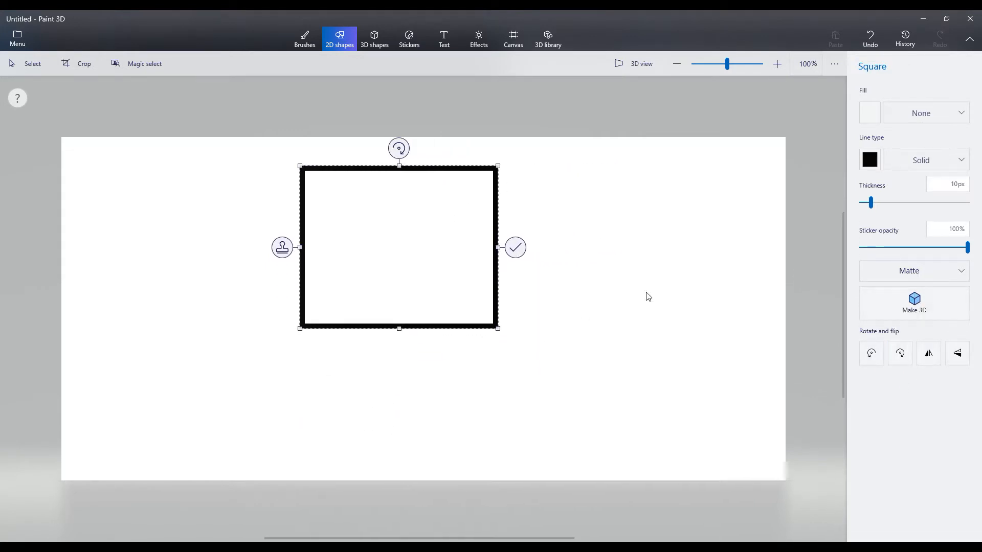
key(Delete)
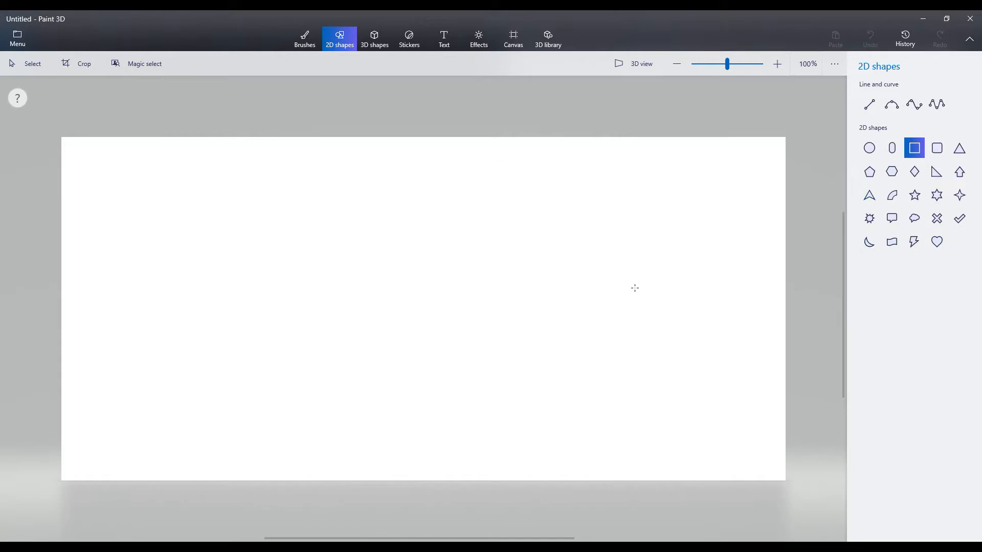
- Create a dark red 3D cube in the middle of the canvas and turn it slightly so one side face shows
click(373, 41)
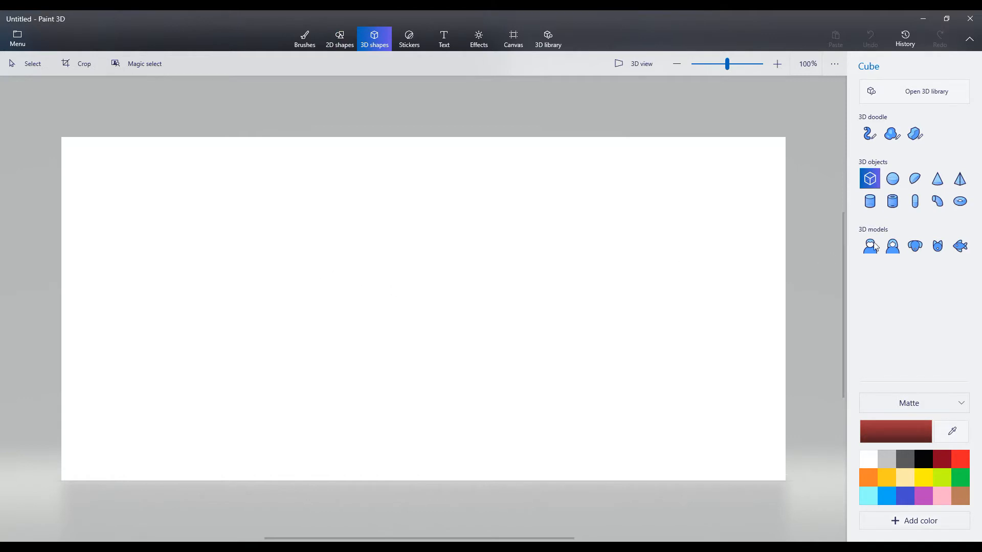
drag(307, 210, 515, 412)
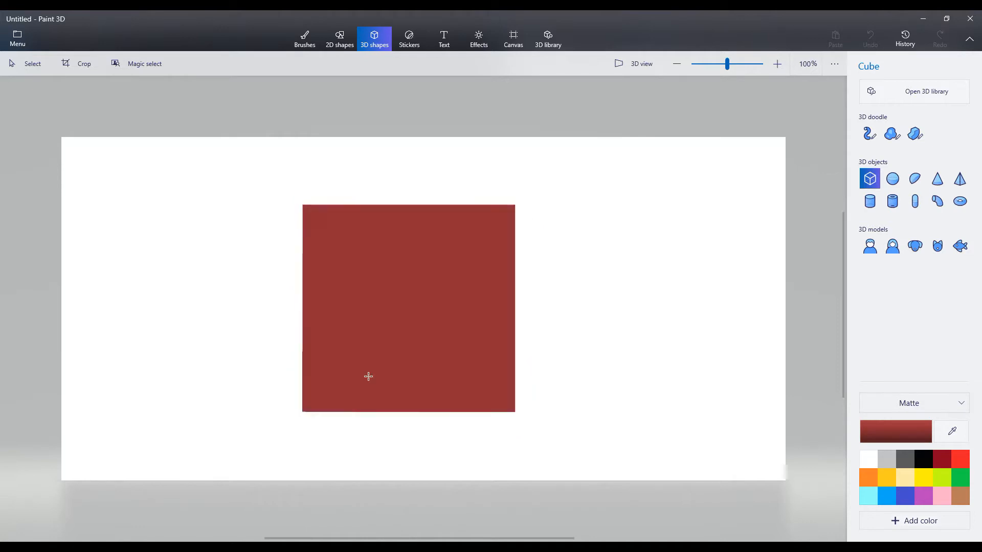
mouse_move(405, 443)
mouse_down()
mouse_move(462, 440)
mouse_move(417, 444)
mouse_up()
mouse_move(552, 311)
mouse_down()
mouse_move(551, 344)
mouse_move(552, 311)
mouse_up()
mouse_move(413, 179)
mouse_down()
mouse_move(362, 187)
mouse_move(412, 180)
mouse_up()
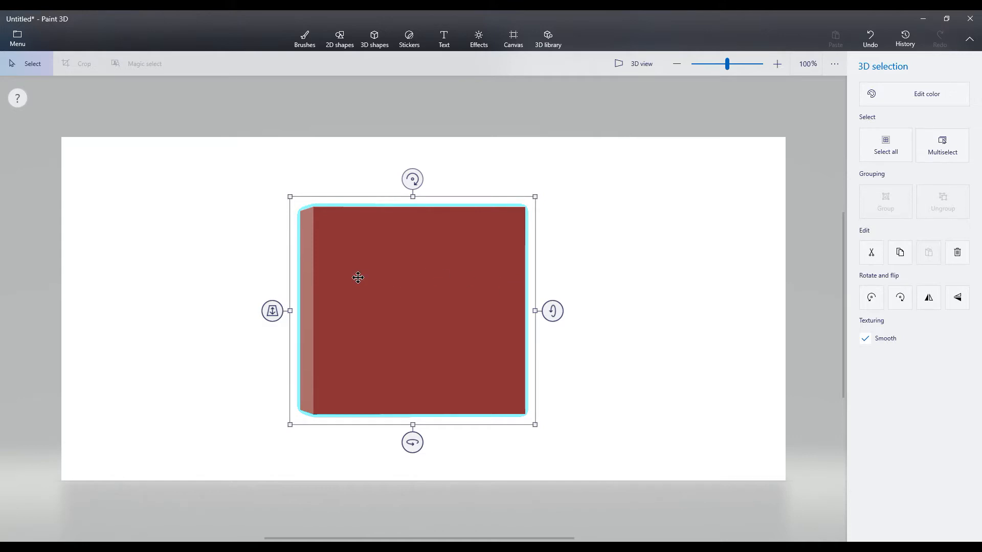
- Draw a black 2D square outline on the canvas to the right of the cube
click(632, 63)
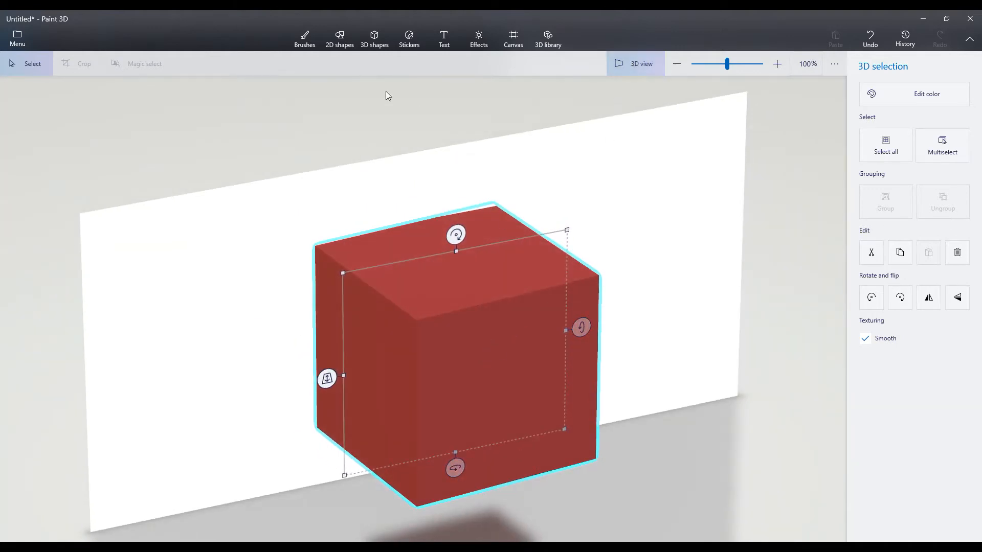
click(337, 44)
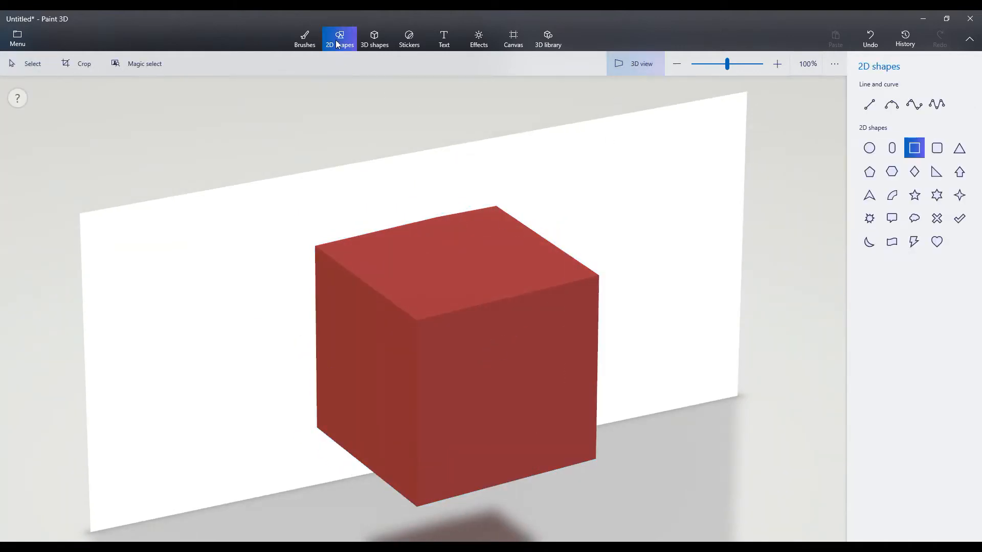
click(652, 65)
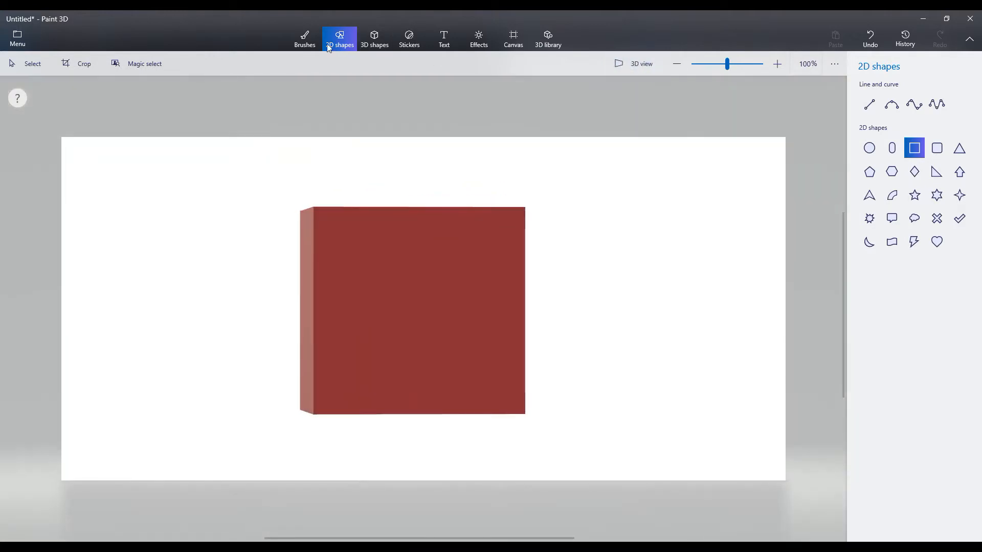
drag(611, 206, 763, 388)
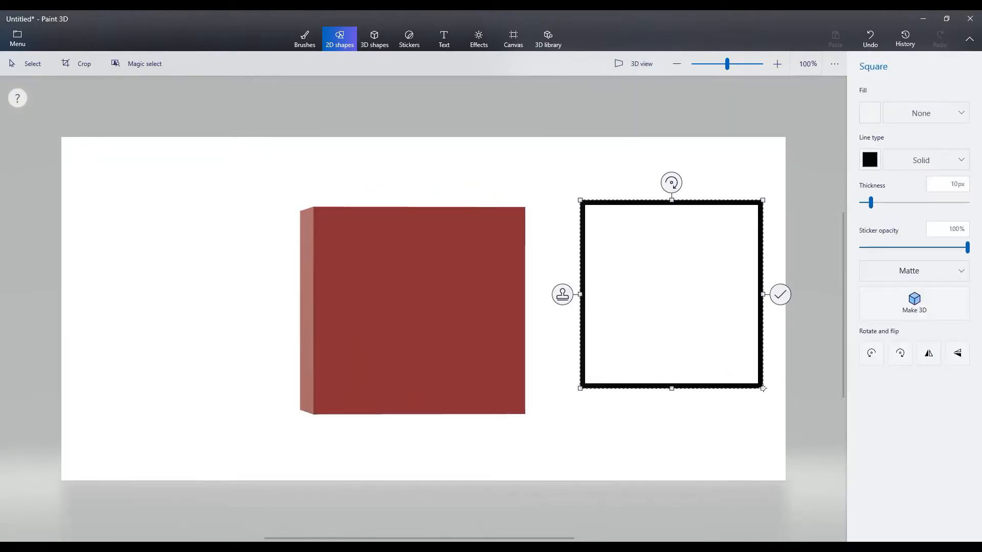
- In 3D view, fit the square outline onto the cube's front face at a smaller size and stamp it there
click(635, 67)
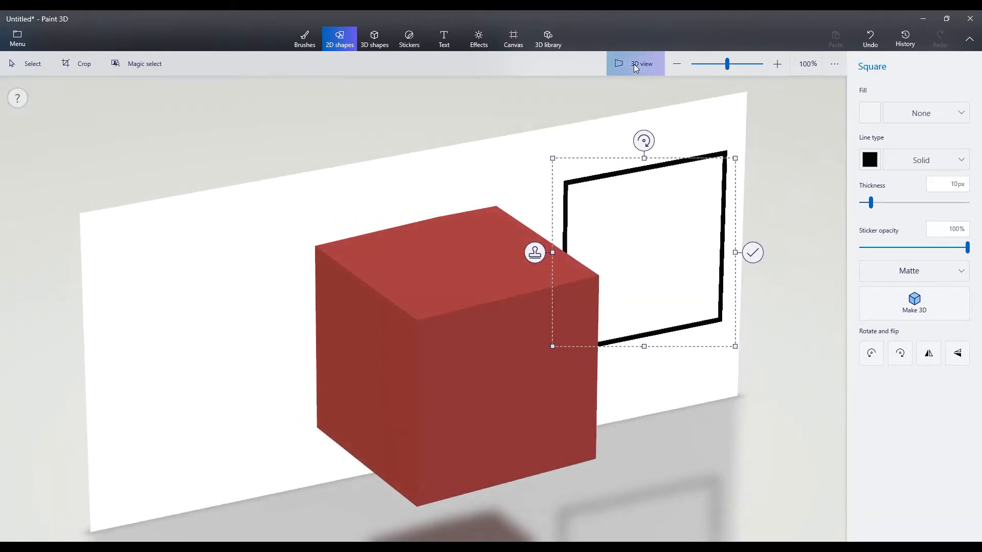
drag(634, 201, 475, 281)
drag(546, 246, 536, 379)
drag(460, 387, 439, 387)
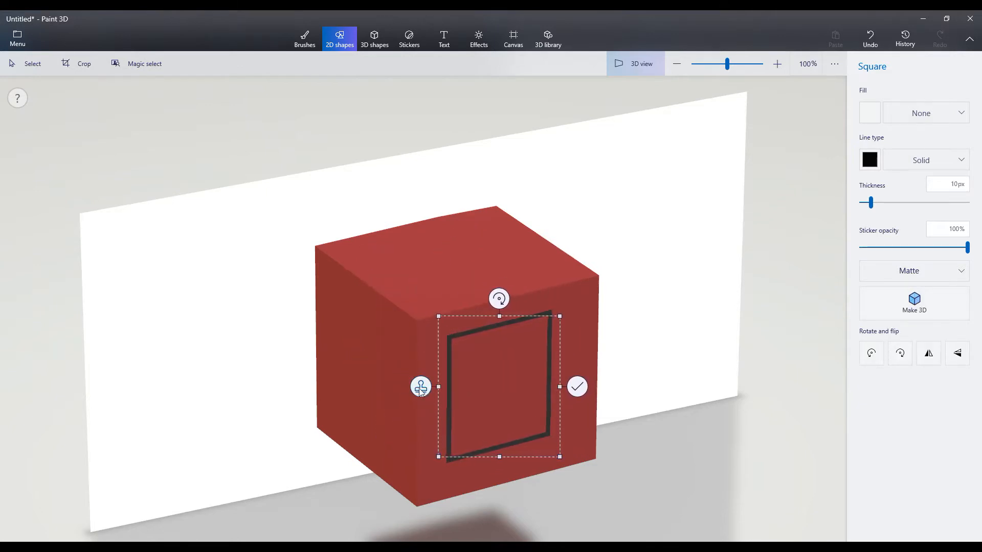
click(421, 387)
- Move the remaining square outline off the cube, delete it, and return to the flat canvas view
drag(504, 383, 661, 205)
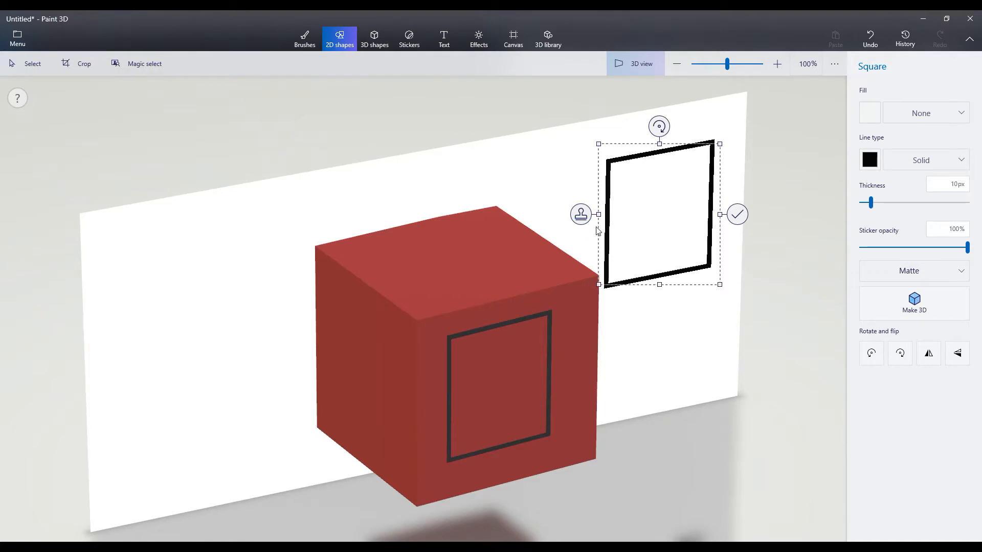
key(Delete)
click(639, 61)
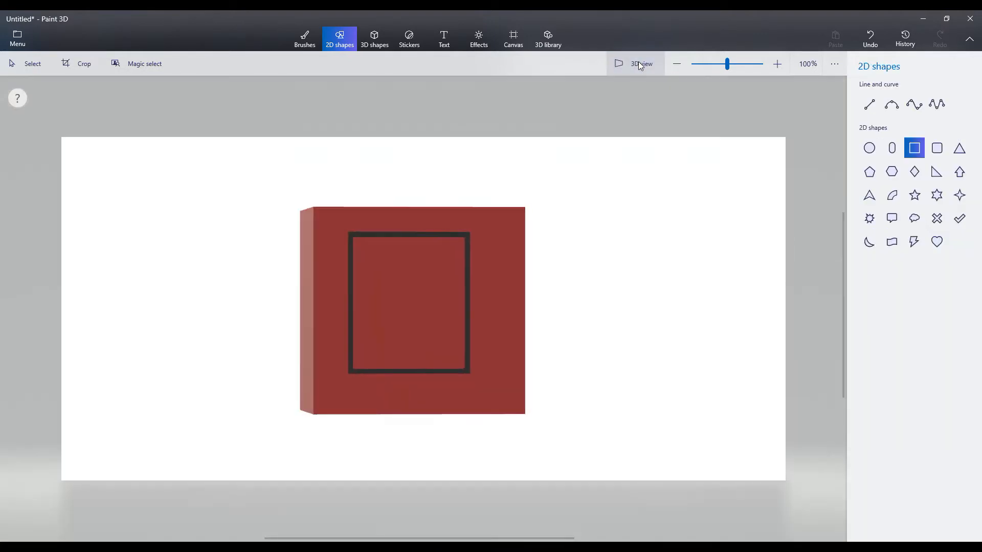
- Create a dark red 3D sphere to the right of the cube
click(374, 38)
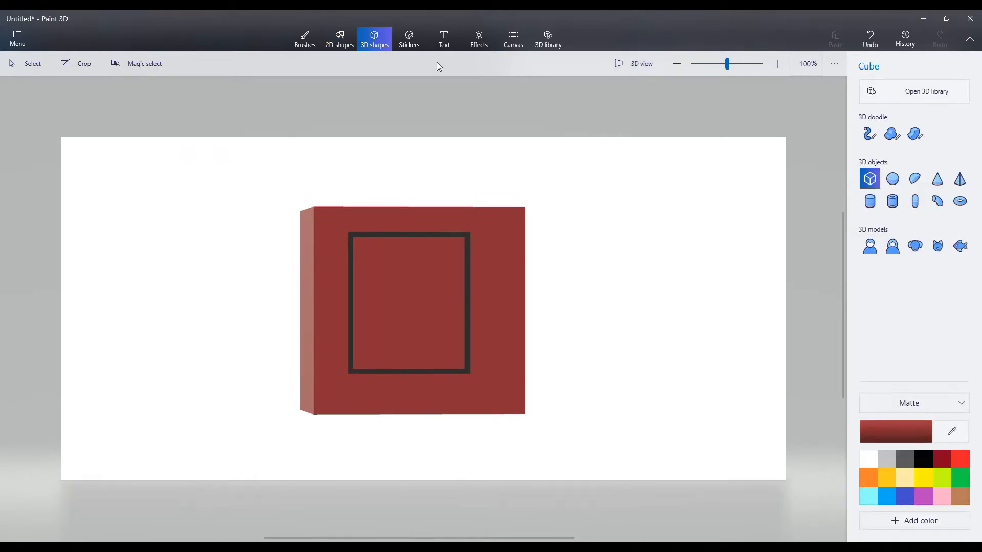
click(892, 178)
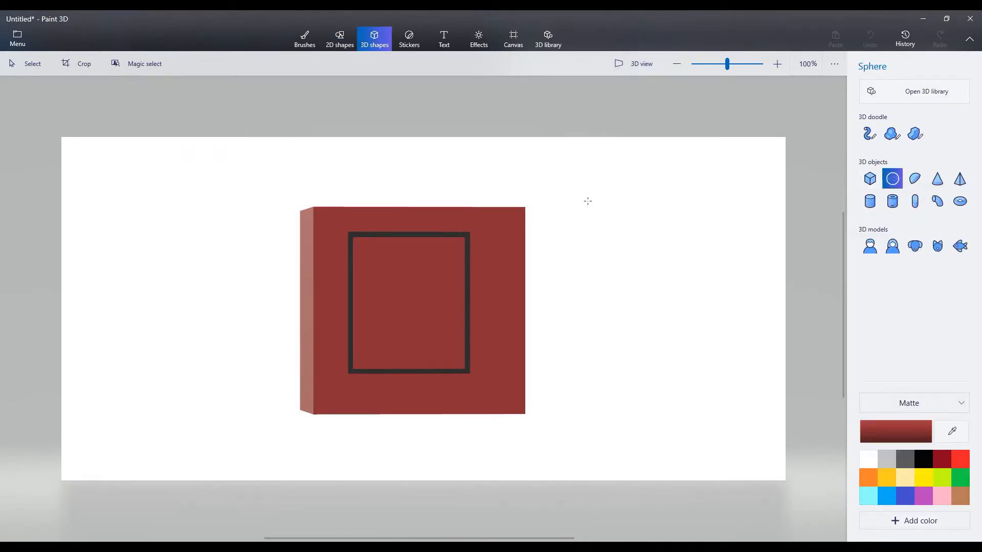
drag(581, 196, 734, 340)
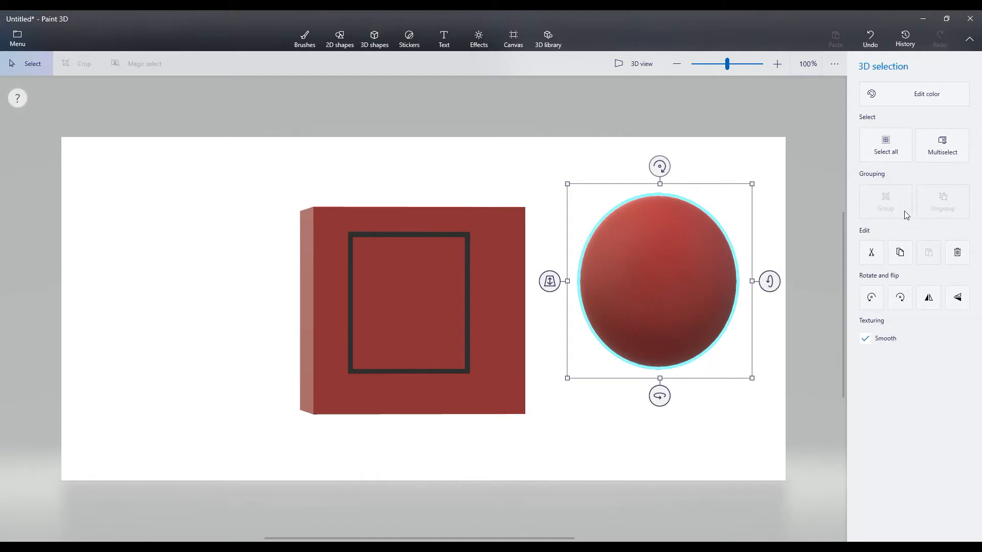
- Nudge the sphere slightly up and away from the cube, and create a dark red 3D curved cylinder left of the cube
mouse_move(692, 277)
mouse_down()
mouse_move(664, 274)
mouse_move(679, 234)
mouse_move(699, 272)
mouse_up()
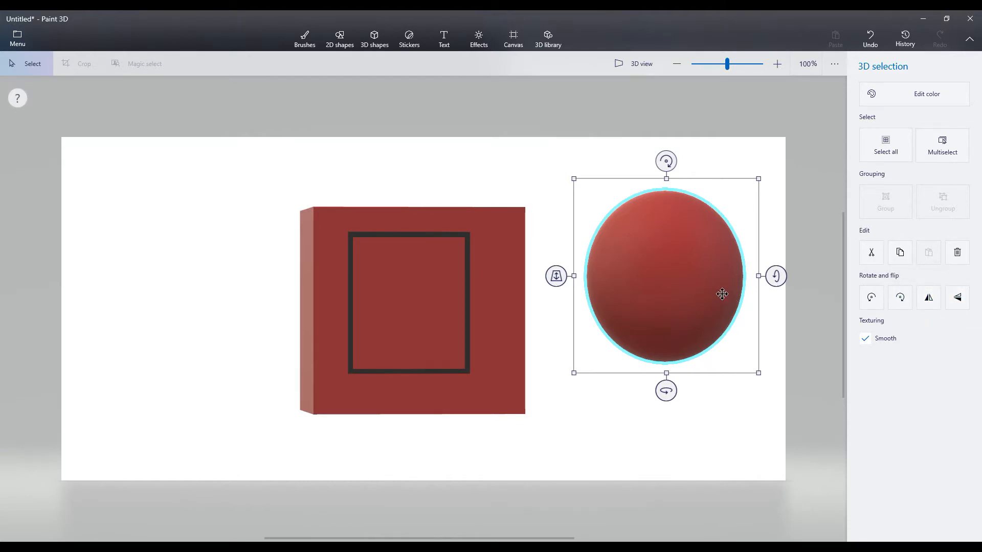
click(409, 38)
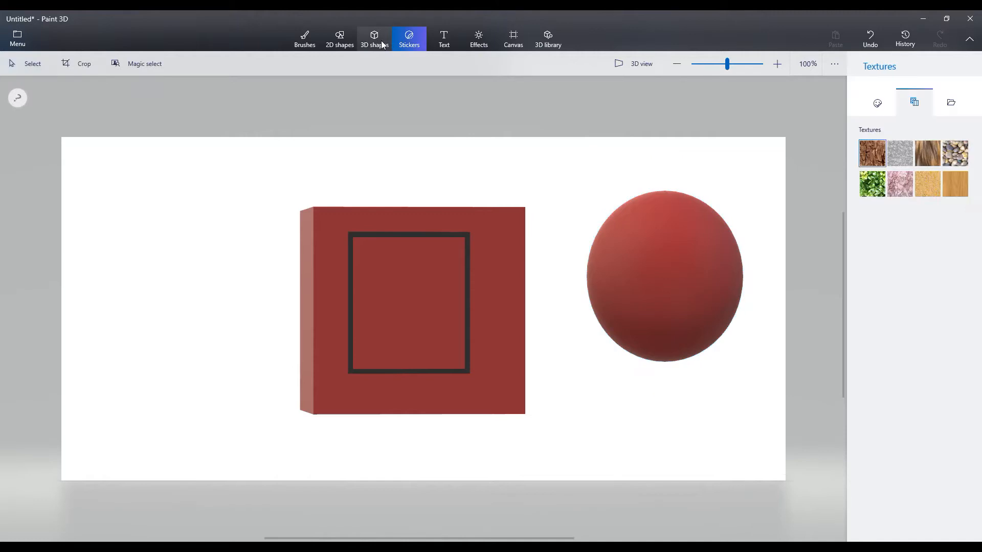
click(374, 38)
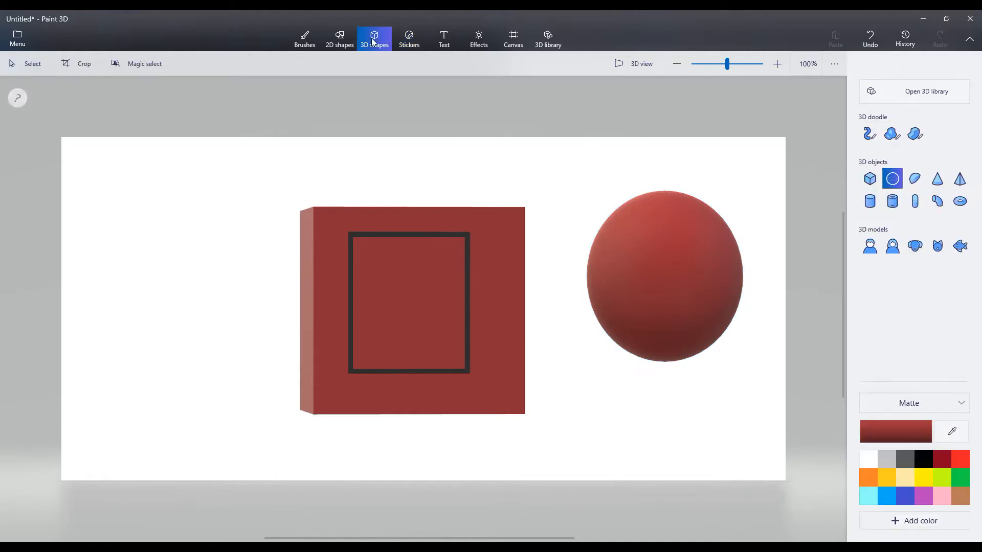
click(937, 201)
drag(111, 205, 250, 336)
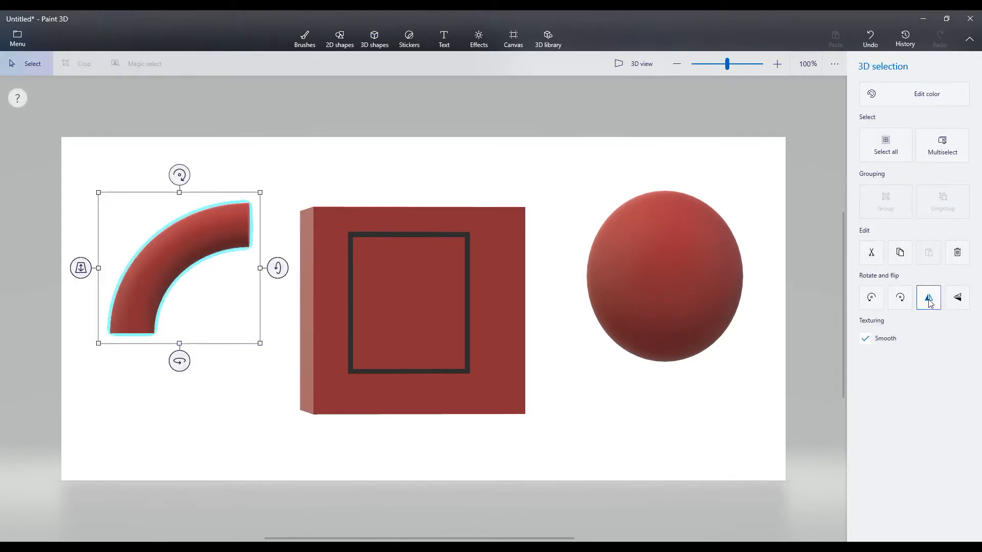
- Flip the curved cylinder vertically, horizontally and vertically again, and check its orientation in 3D view
click(957, 299)
click(930, 302)
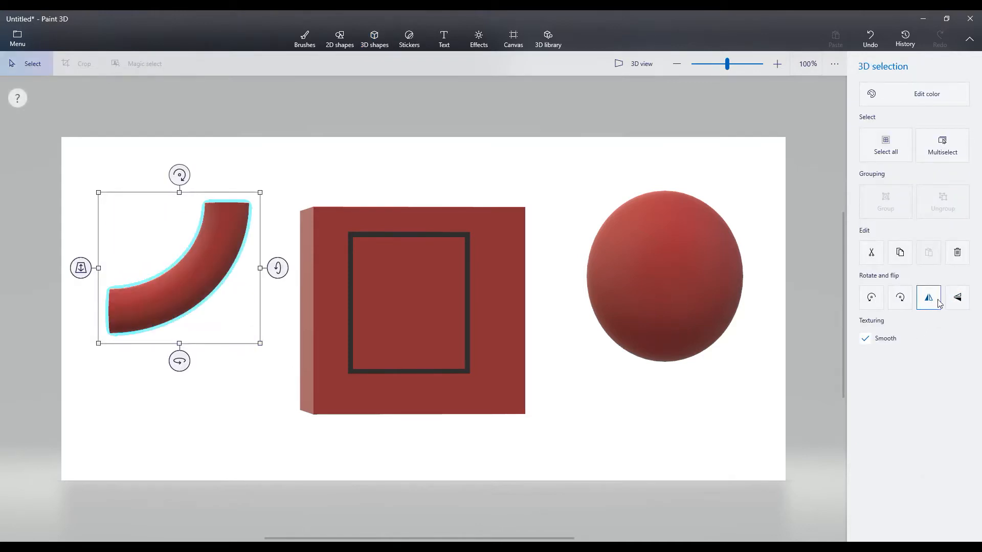
click(956, 299)
click(627, 64)
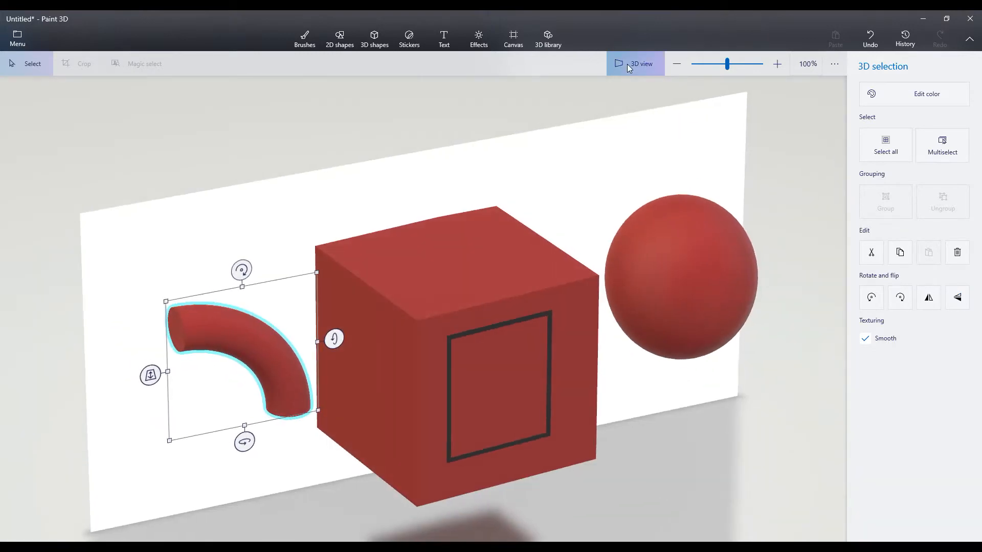
click(638, 64)
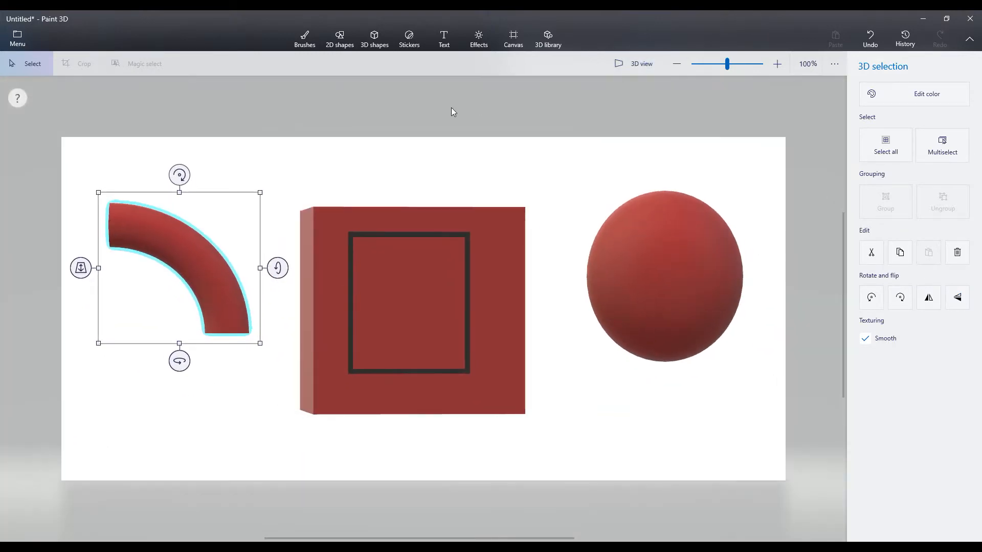
- Delete the cube, the curved cylinder and the sphere from the canvas
click(374, 41)
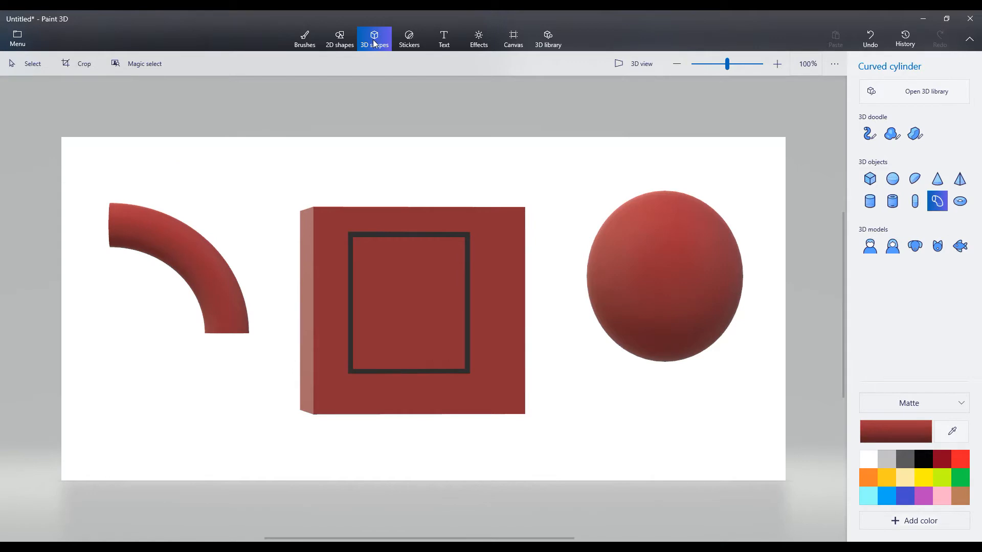
click(28, 64)
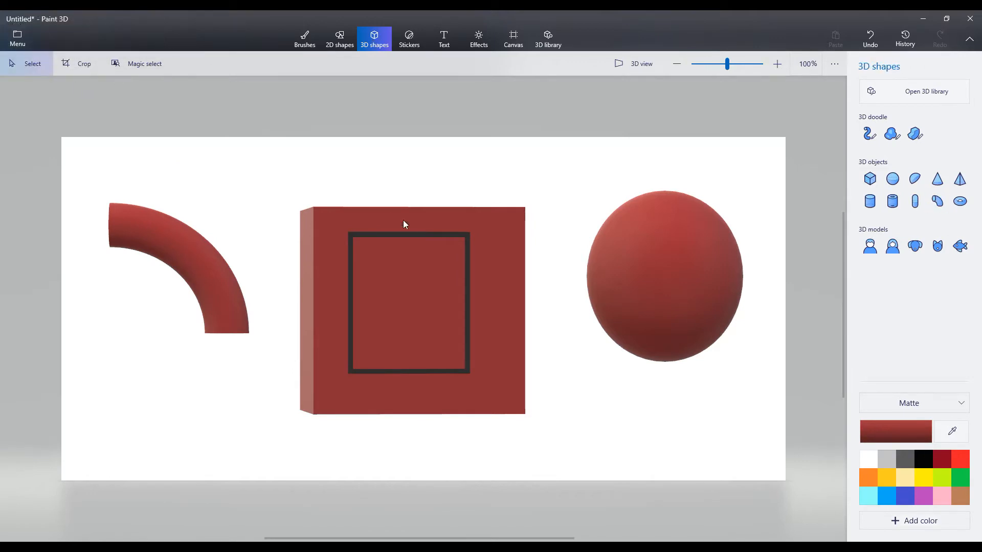
click(405, 235)
mouse_move(412, 237)
mouse_down()
mouse_move(414, 363)
mouse_move(409, 228)
mouse_up()
key(Delete)
click(218, 269)
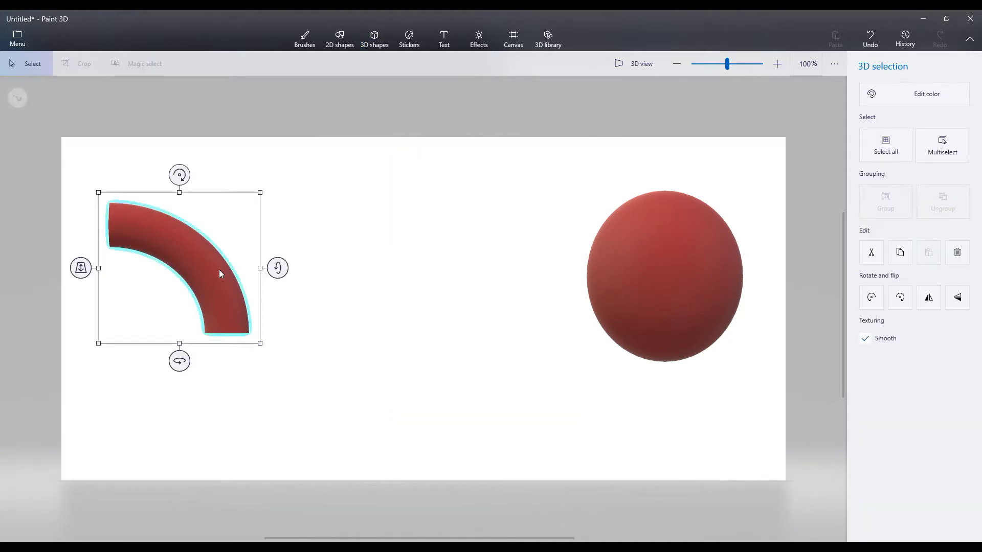
key(Delete)
click(695, 274)
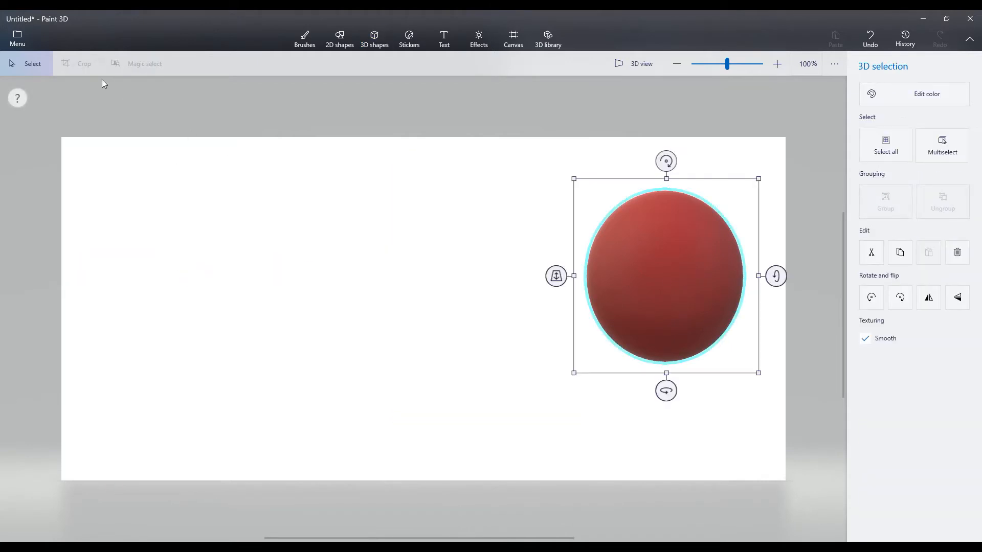
key(Delete)
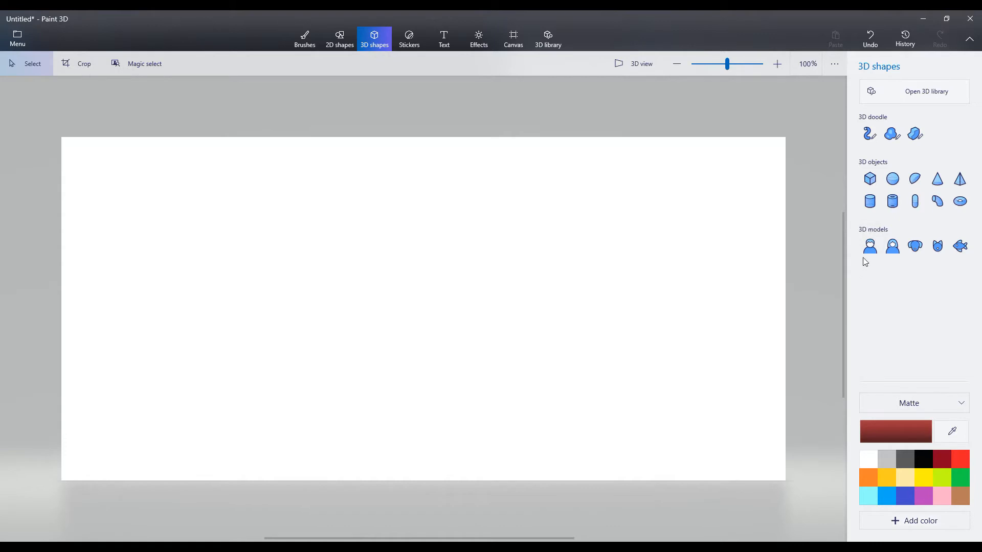
- Place a 3D man model on the canvas left of center and recolor it matte yellow
click(871, 248)
drag(275, 176, 421, 444)
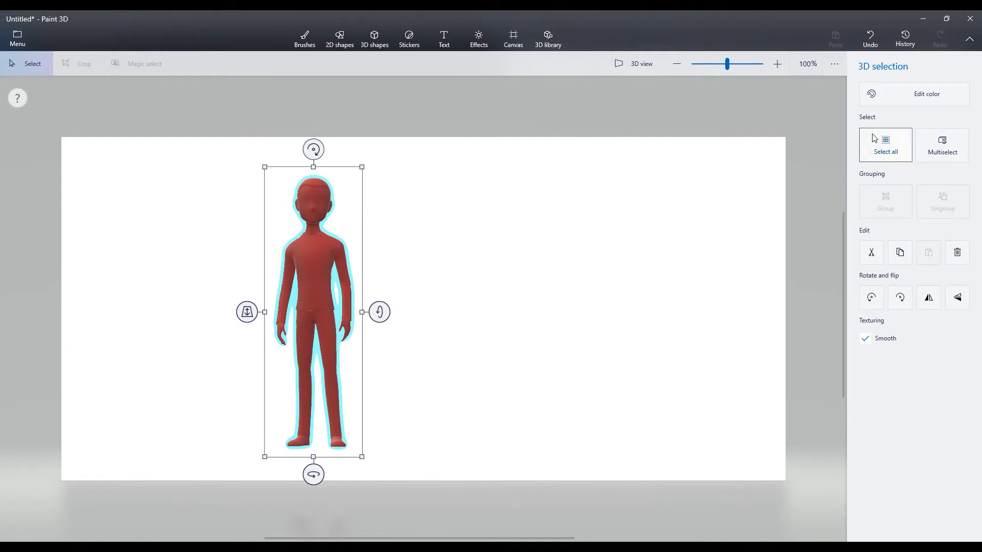
click(912, 95)
click(794, 187)
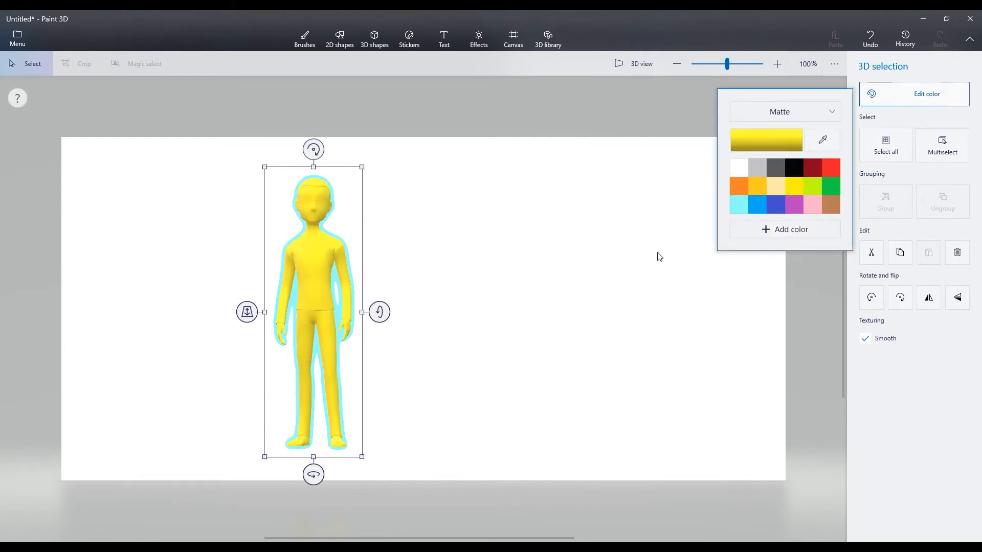
click(434, 326)
click(434, 326)
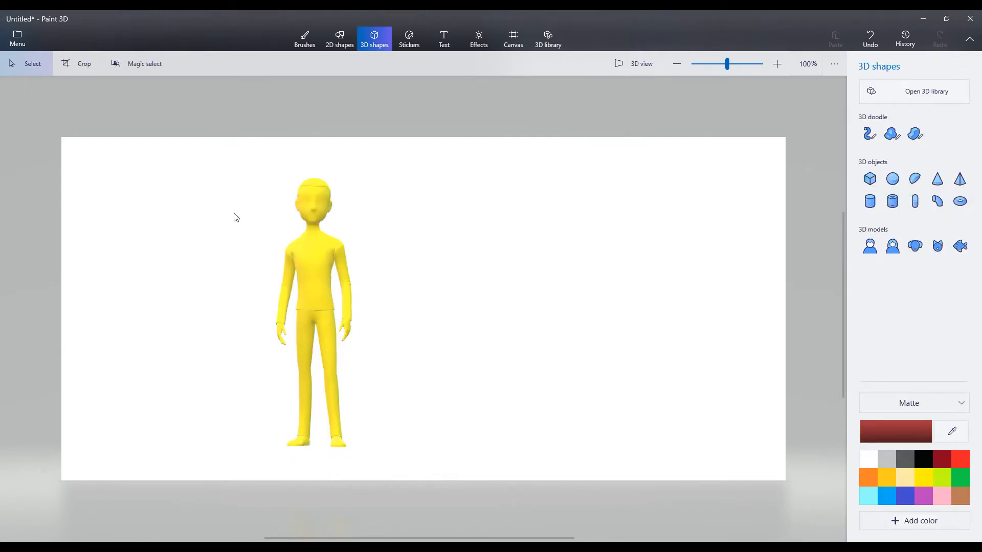
- Move the yellow man model toward the canvas's left edge and make it slightly smaller
click(322, 322)
drag(322, 322, 178, 276)
drag(224, 151, 216, 177)
click(381, 233)
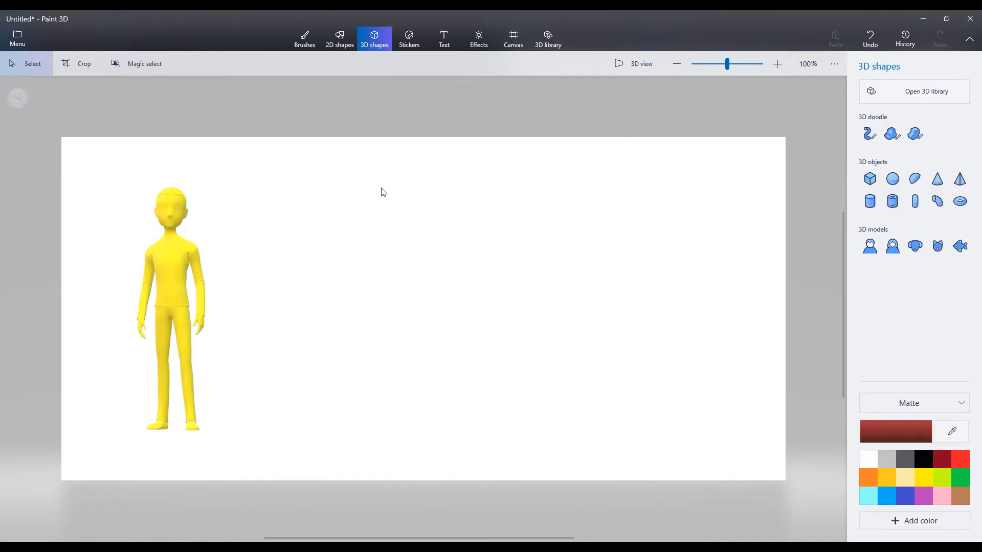
- Place a dark red 3D woman model just to the right of the yellow man
click(894, 249)
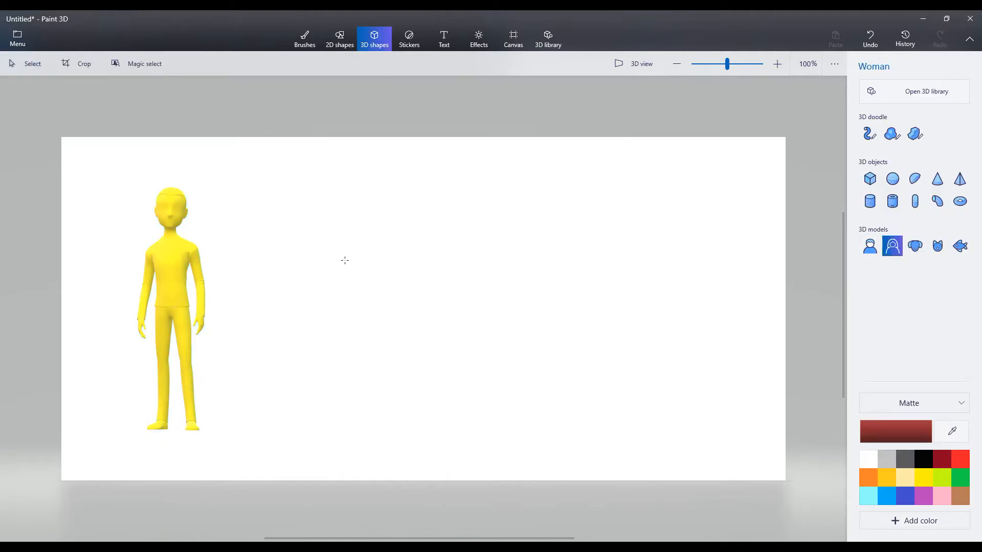
drag(234, 194, 439, 435)
mouse_move(248, 294)
mouse_down()
mouse_move(279, 297)
mouse_move(254, 285)
mouse_up()
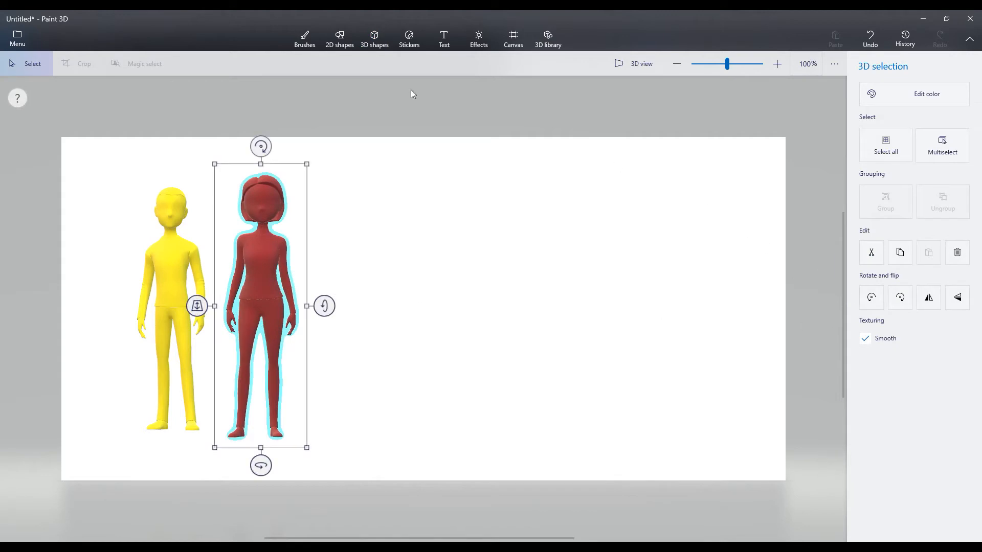
- Place a dark red 3D dog model right of the woman and turn it to a three-quarter view facing front left
click(374, 39)
click(915, 245)
drag(361, 273, 578, 404)
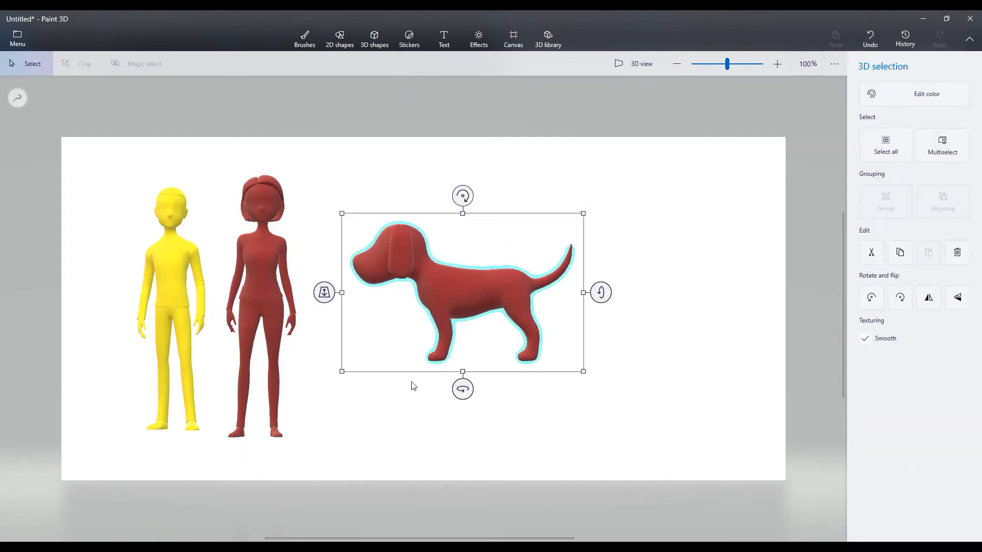
drag(463, 389, 570, 377)
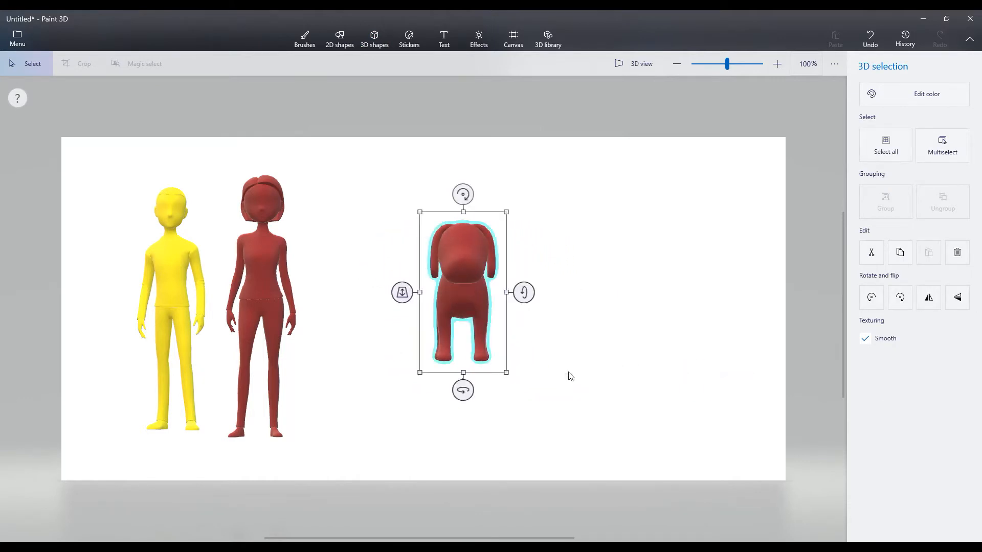
drag(462, 390, 432, 405)
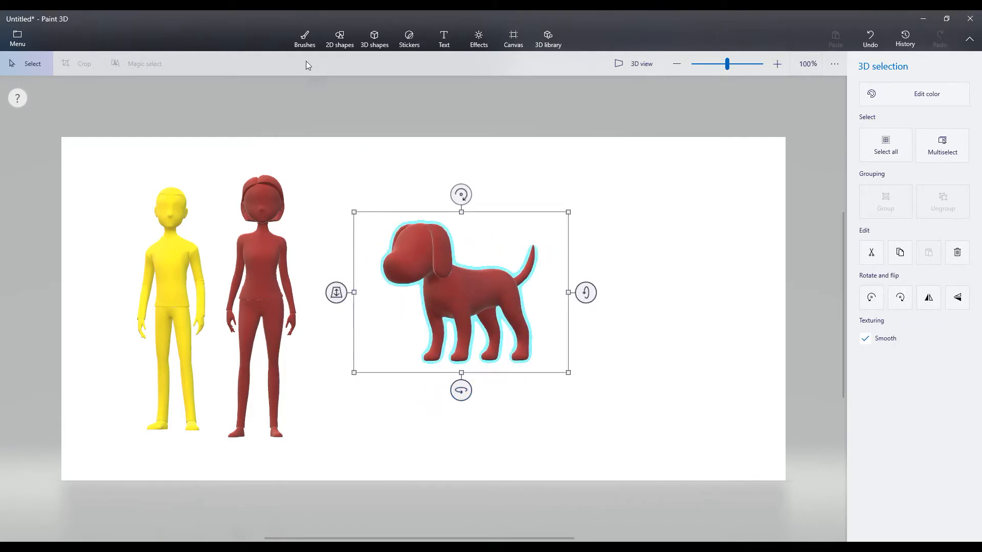
- In 3D view, draw two filled eyes and a nose outline on the dog's face with the black 5 px Marker
click(304, 45)
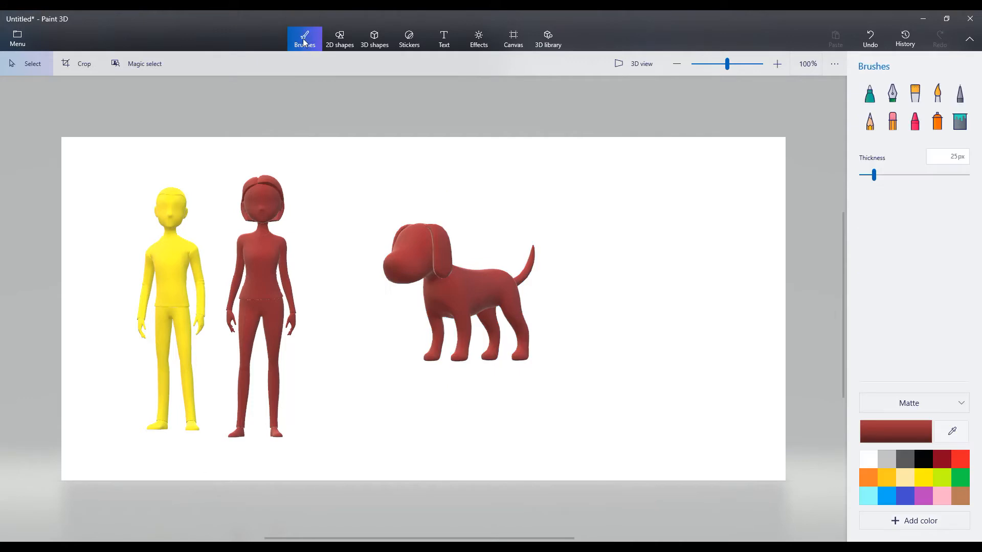
click(647, 62)
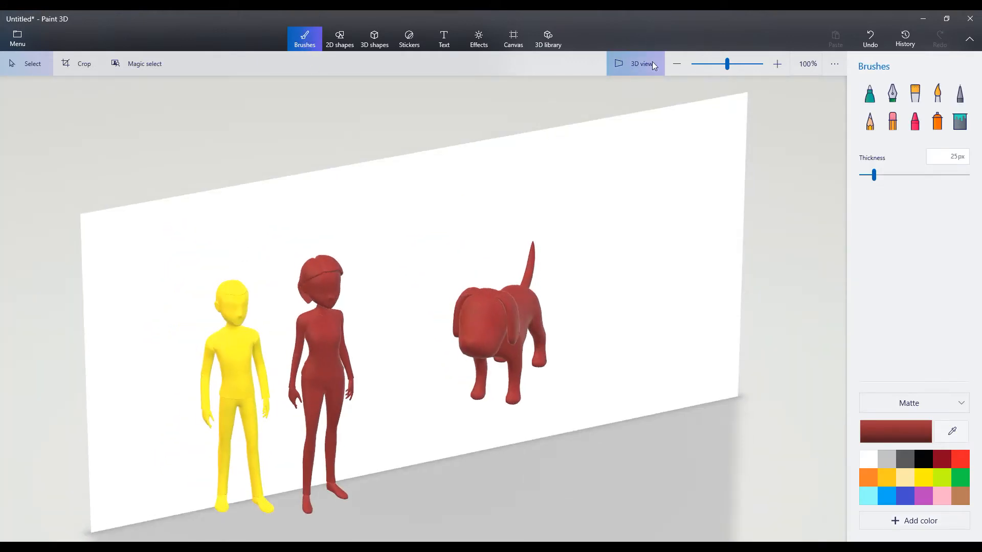
click(657, 64)
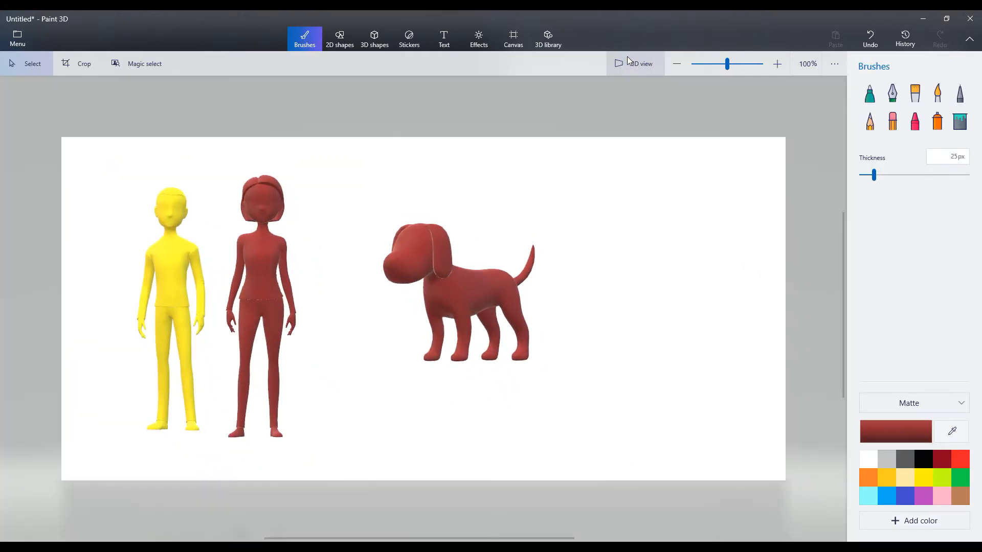
click(631, 63)
click(869, 97)
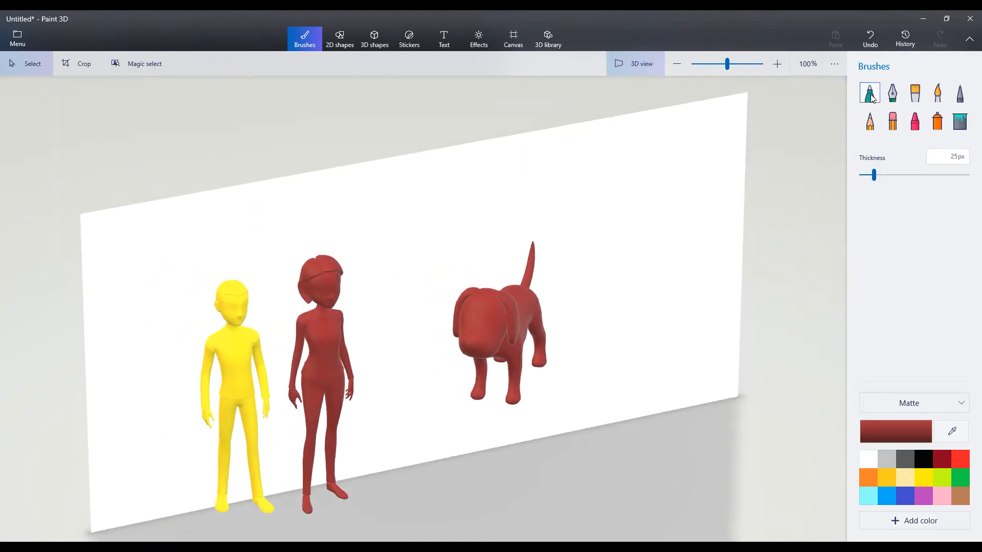
click(871, 97)
click(923, 459)
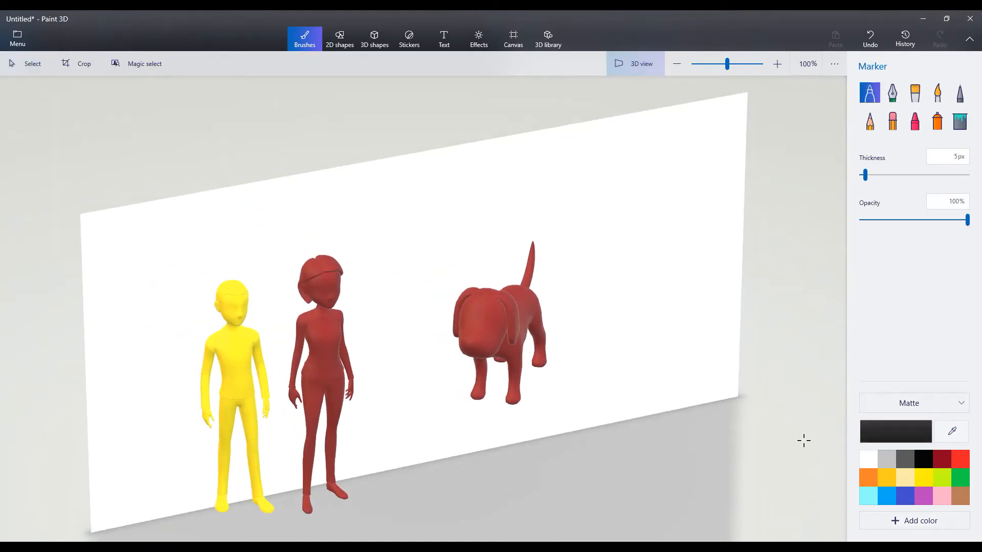
scroll(492, 331, up, 5)
drag(496, 279, 489, 297)
drag(407, 267, 417, 278)
mouse_move(455, 355)
mouse_down()
mouse_move(416, 373)
mouse_move(448, 353)
mouse_up()
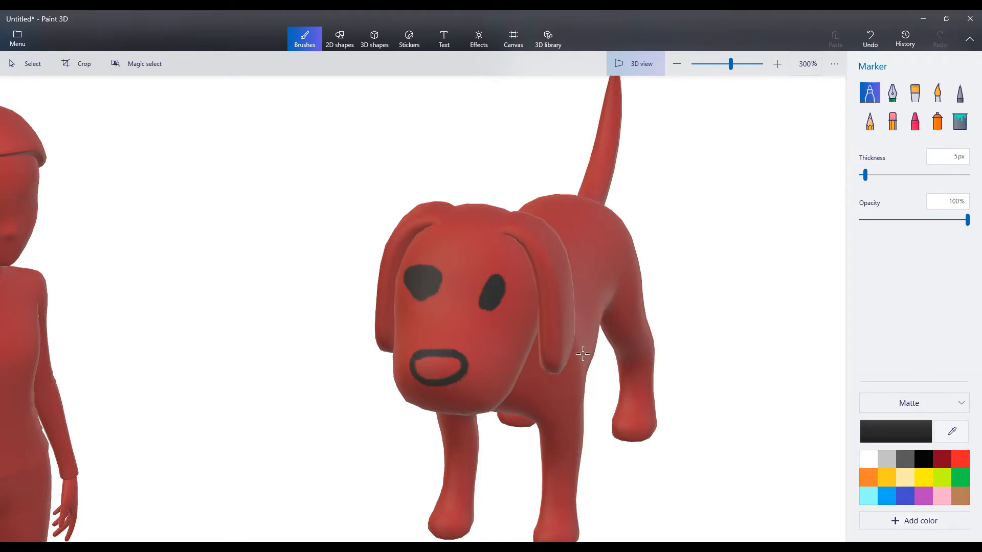
- Return to the flat canvas view and rotate the dog slightly so its face turns toward the front
click(663, 75)
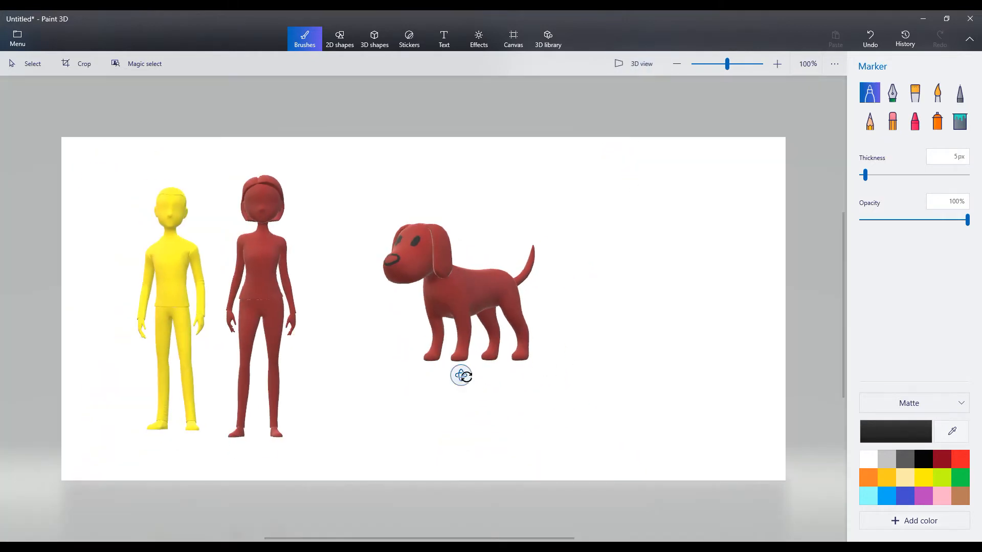
drag(460, 376, 474, 394)
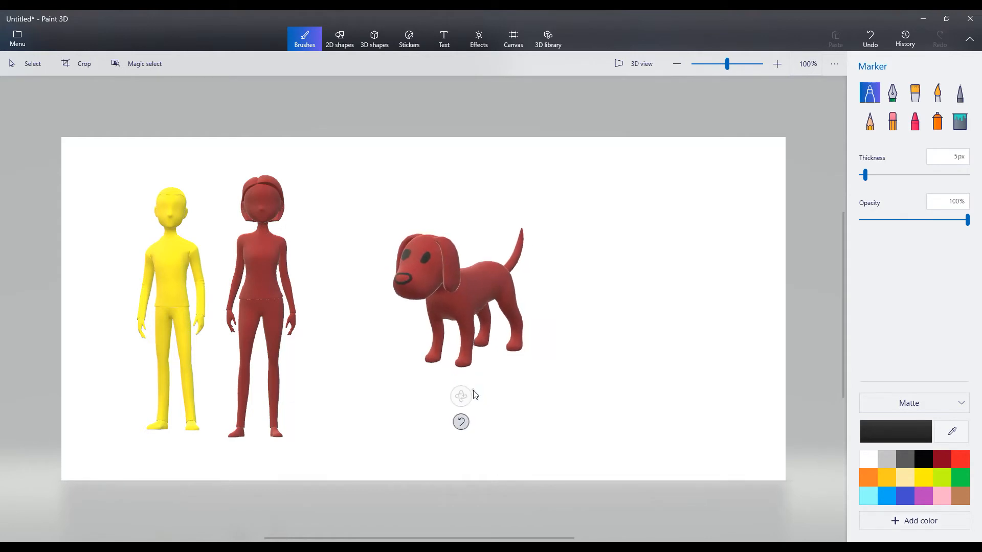
- Draw a winding black tube to the right of the dog with the Tube brush, using the flat-ended round shape, 78 px thickness and a thin-to-thick taper
click(373, 41)
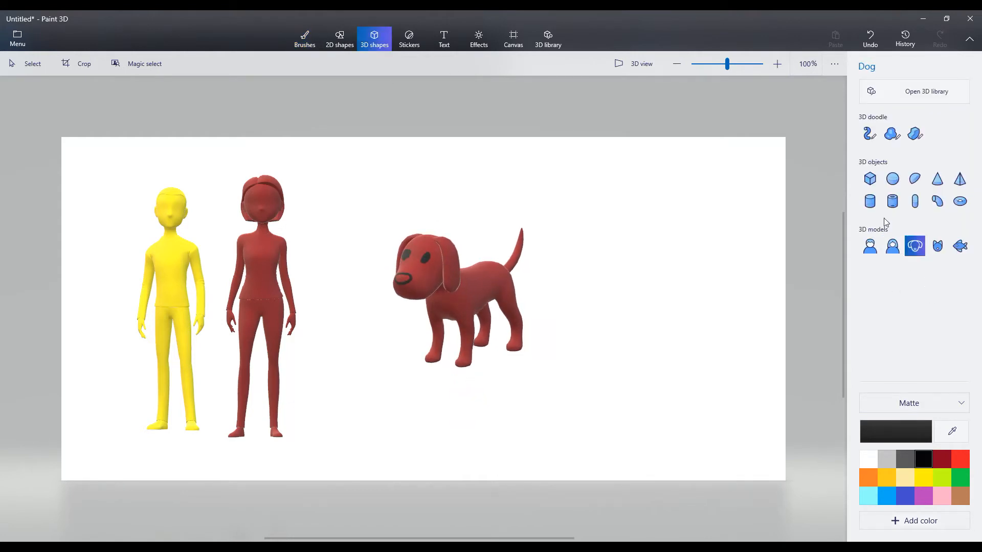
click(869, 135)
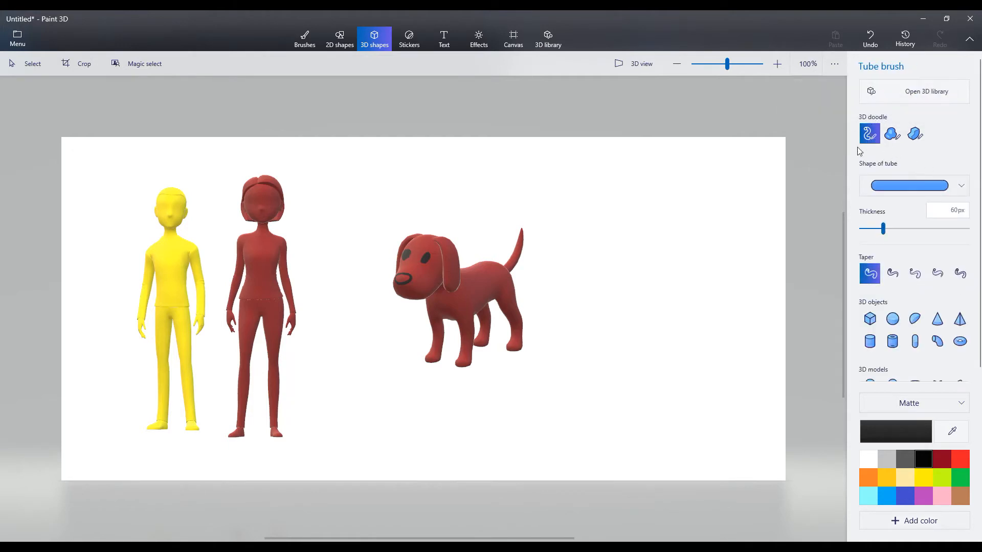
click(962, 186)
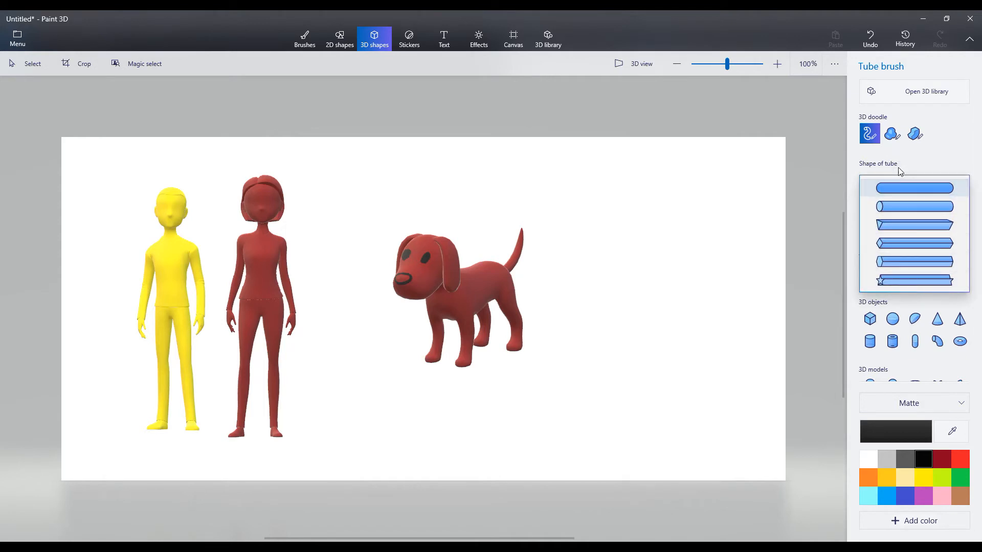
click(928, 163)
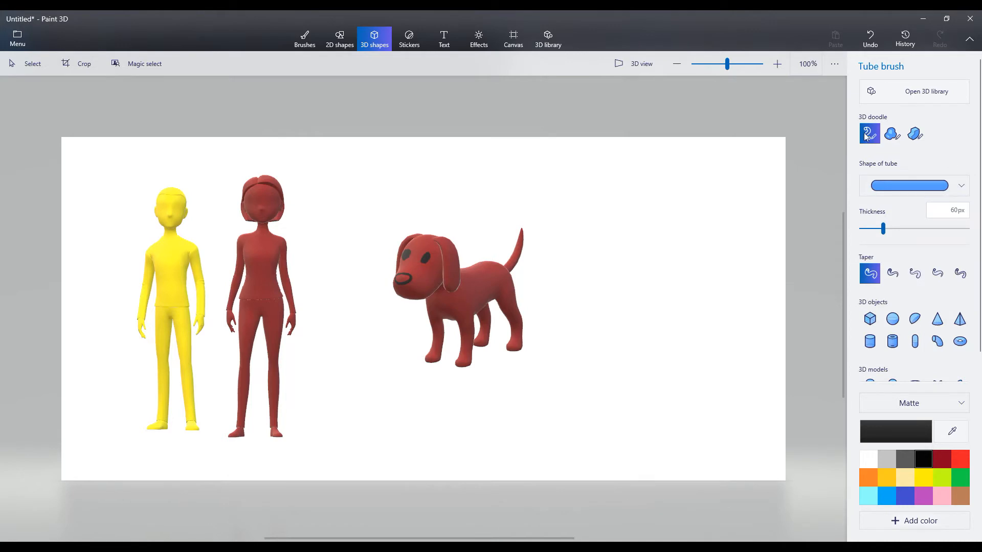
click(913, 185)
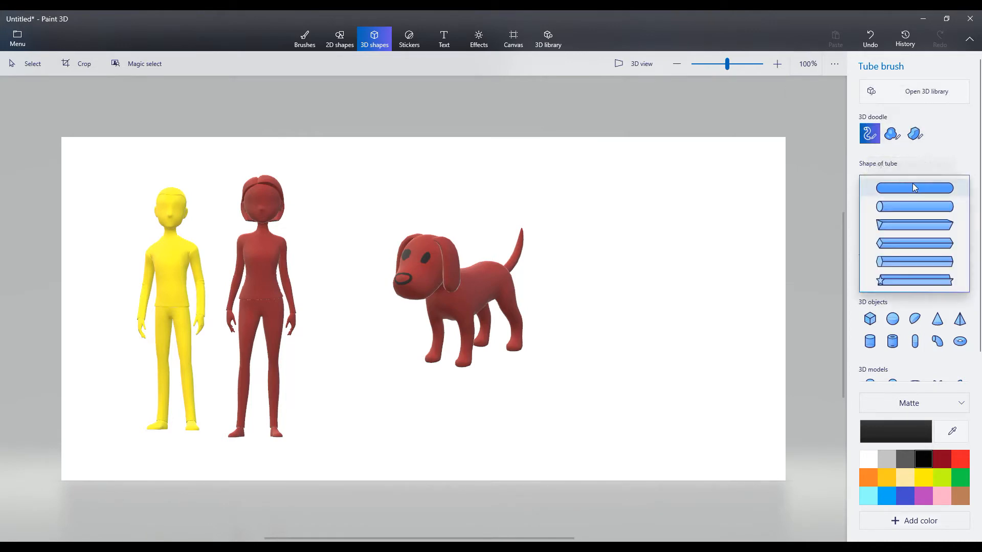
click(887, 209)
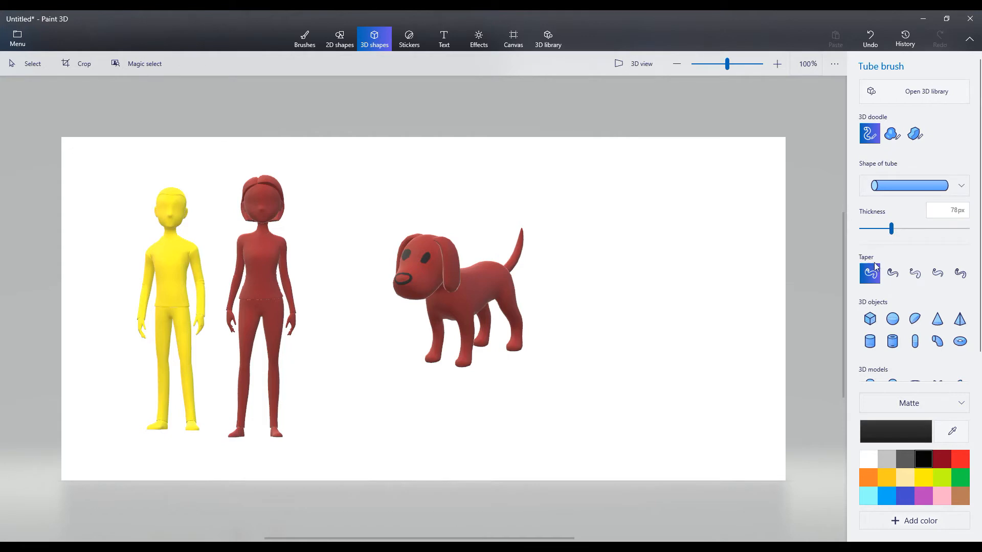
click(914, 273)
mouse_move(512, 189)
mouse_down()
mouse_move(528, 192)
mouse_move(581, 300)
mouse_move(706, 366)
mouse_move(698, 439)
mouse_move(721, 428)
mouse_up()
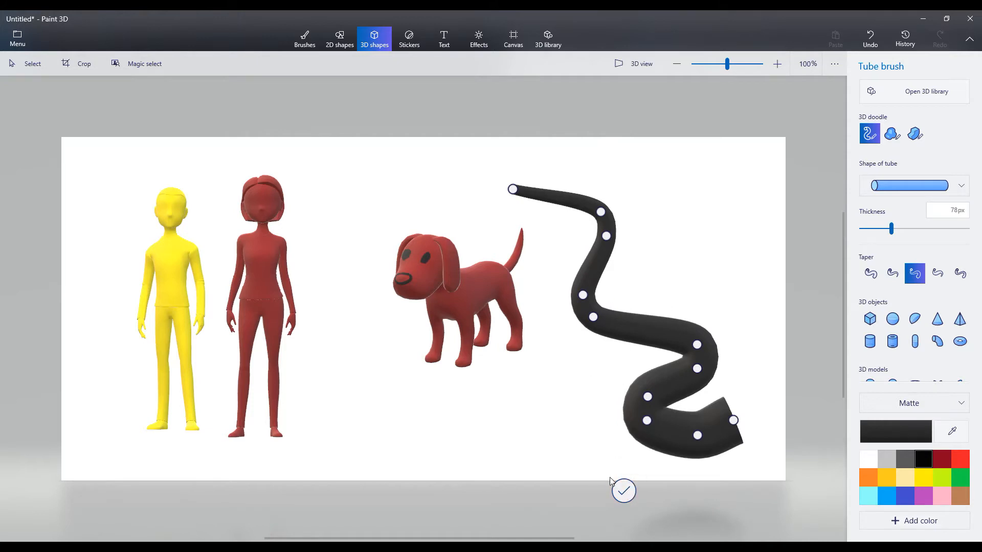
click(605, 236)
mouse_move(587, 255)
mouse_down()
mouse_move(530, 286)
mouse_move(555, 374)
mouse_up()
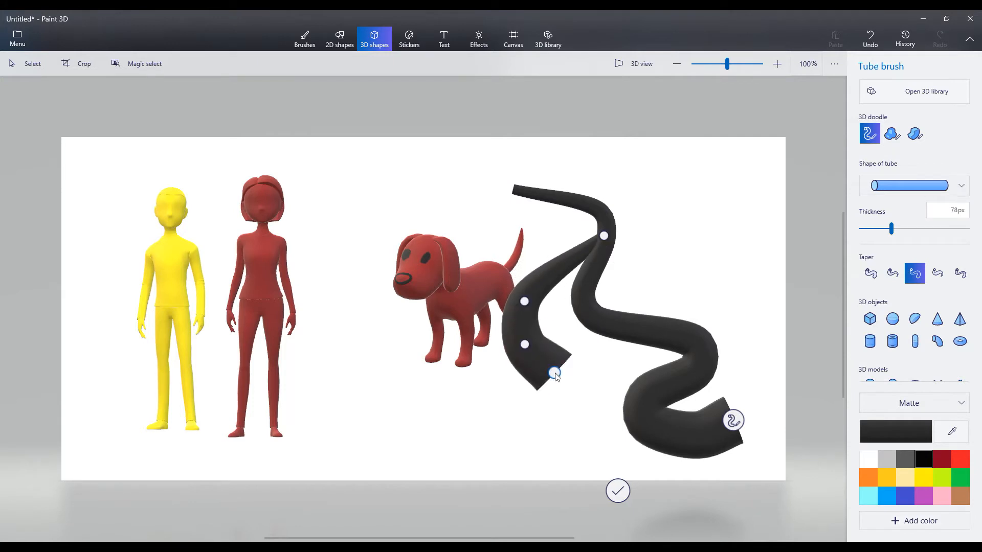
key(ctrl+z)
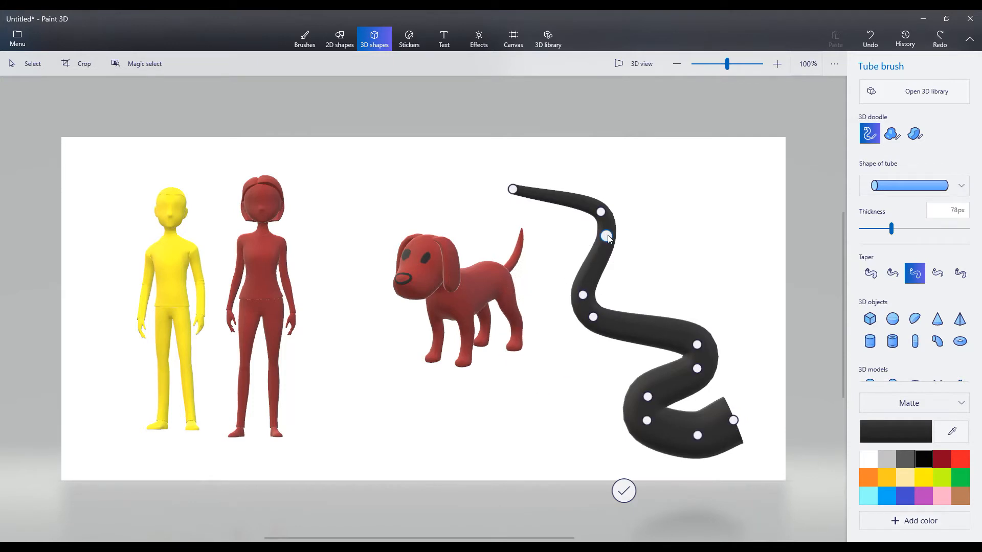
- Widen the upper bends of the black tube by moving three consecutive path points in its middle section
drag(608, 235, 606, 256)
drag(583, 295, 563, 287)
drag(594, 318, 577, 335)
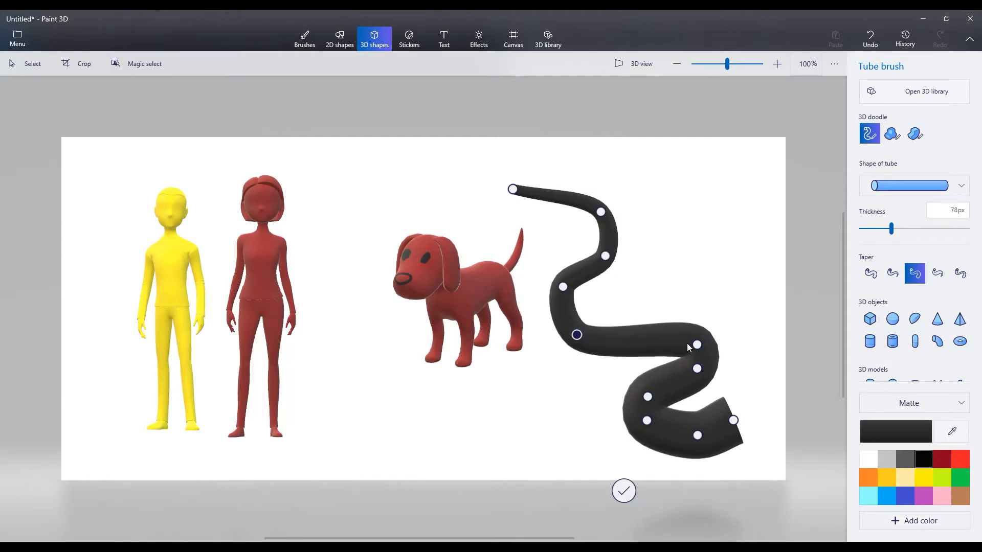
- Draw a second black tube curving up from the first tube's right bend and move two of its path points to form a zigzag
mouse_move(677, 314)
mouse_down()
mouse_move(747, 192)
mouse_move(680, 156)
mouse_move(640, 176)
mouse_move(634, 164)
mouse_move(636, 197)
mouse_up()
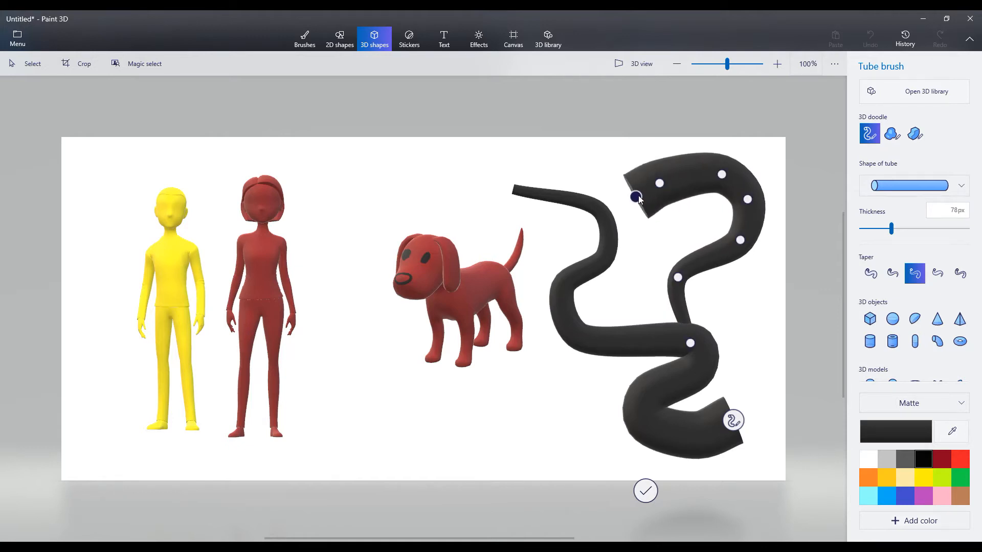
drag(677, 280, 759, 290)
drag(740, 241, 675, 256)
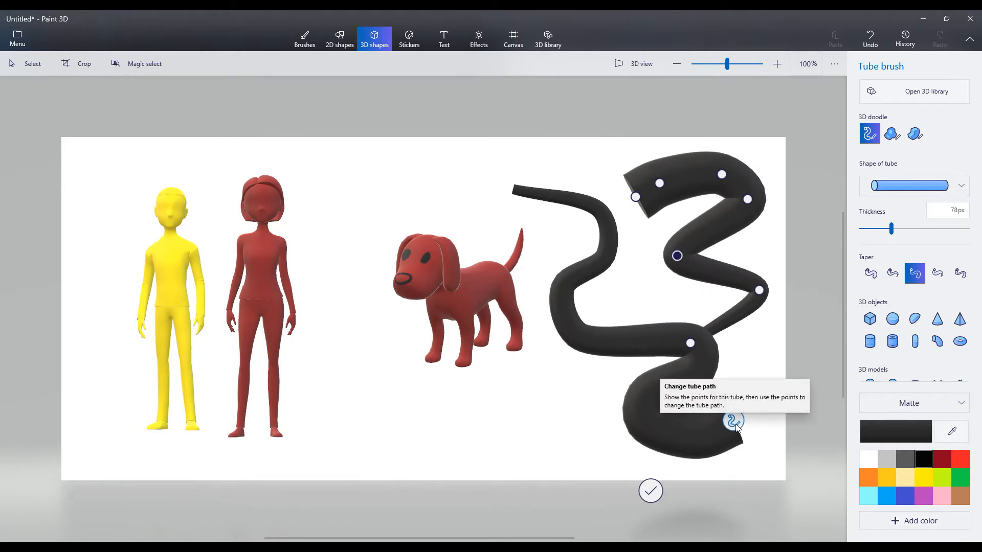
- Extend the thick end of the first tube slightly outward and finish the pair of black tubes
click(735, 420)
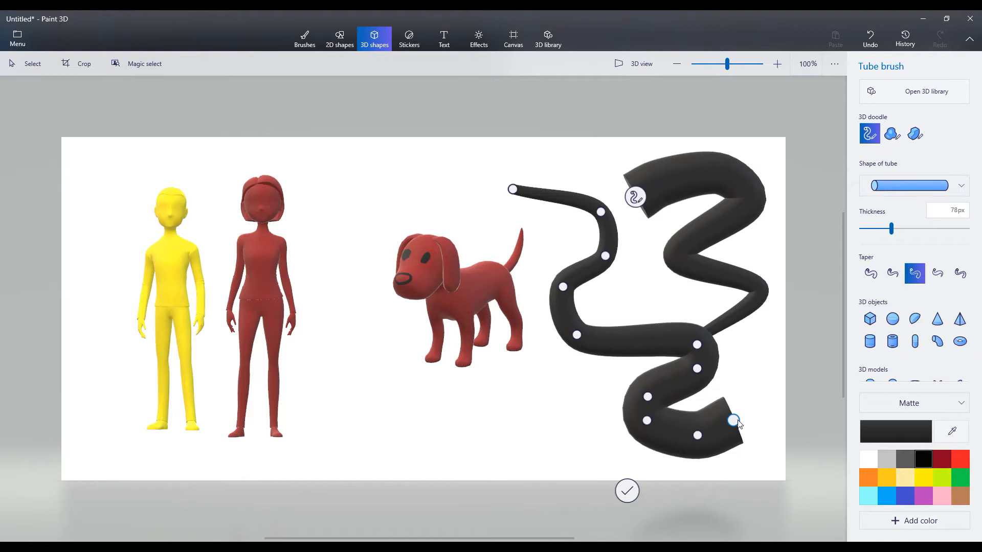
drag(734, 421, 753, 429)
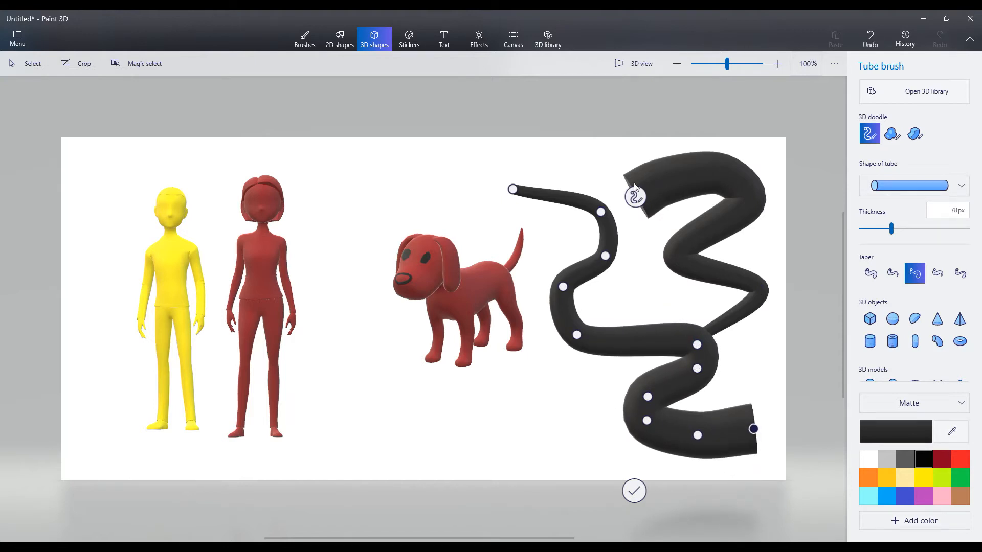
click(635, 196)
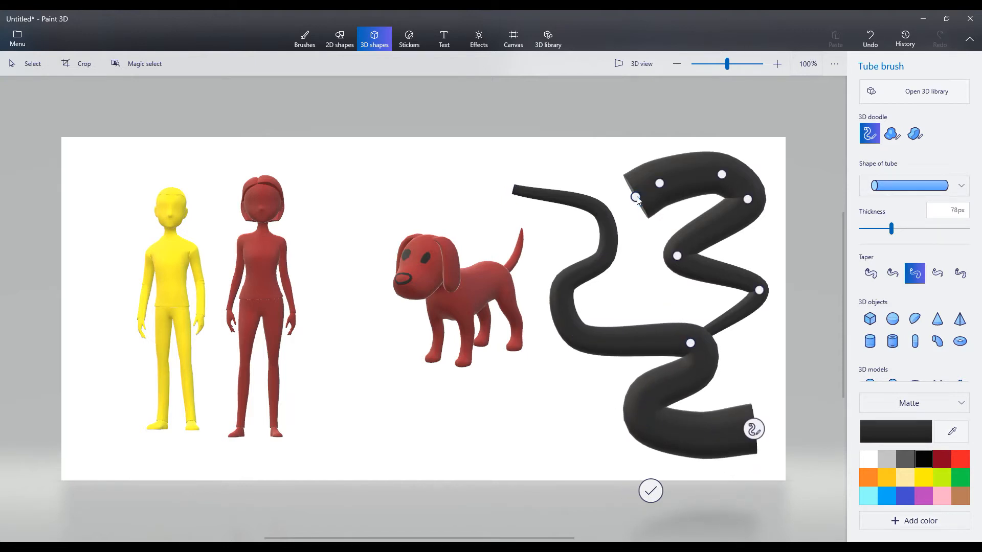
click(650, 494)
- Shrink the pair of black tubes and move it clear of the dog, vertically centred on the canvas, leaving nothing selected
drag(651, 492, 648, 376)
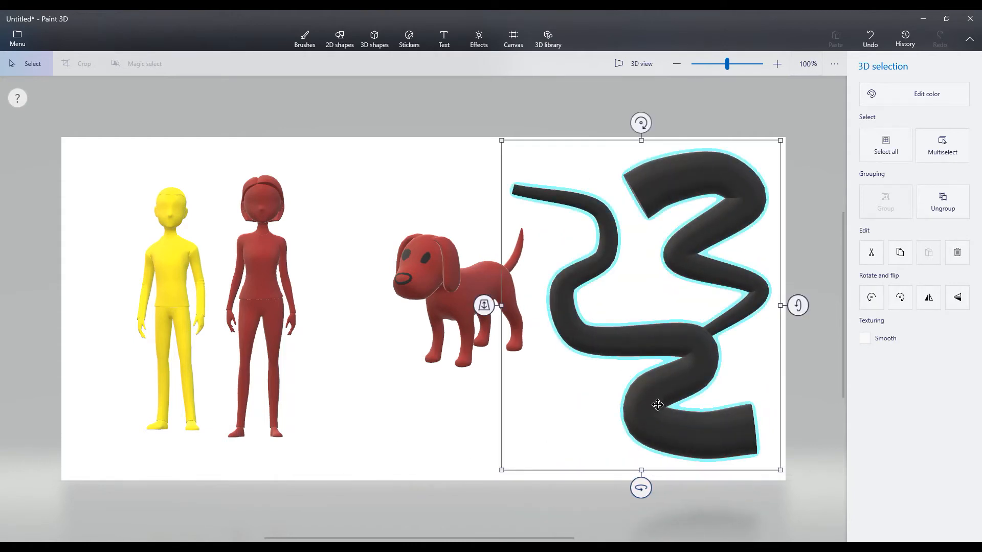
key(ctrl+z)
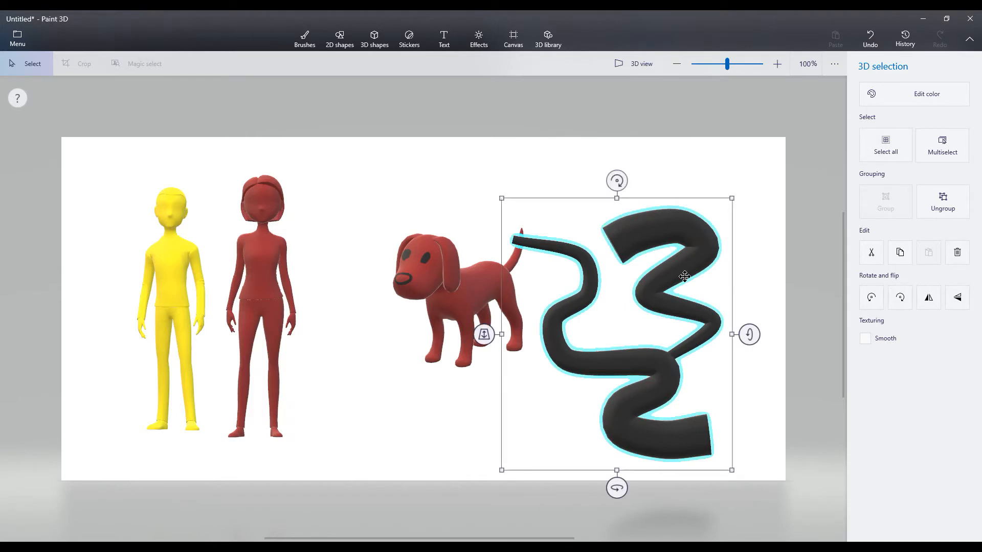
key(ctrl+z)
click(680, 322)
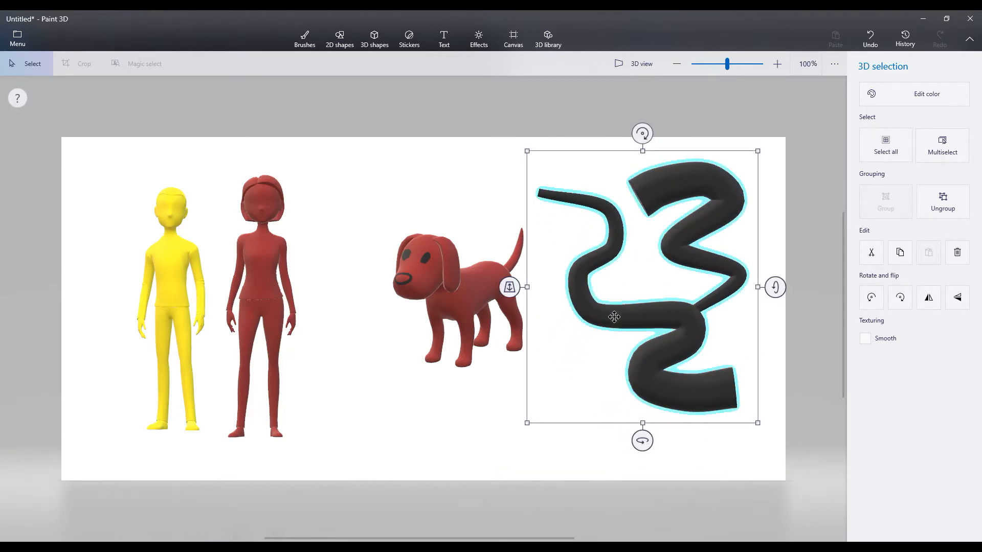
click(481, 417)
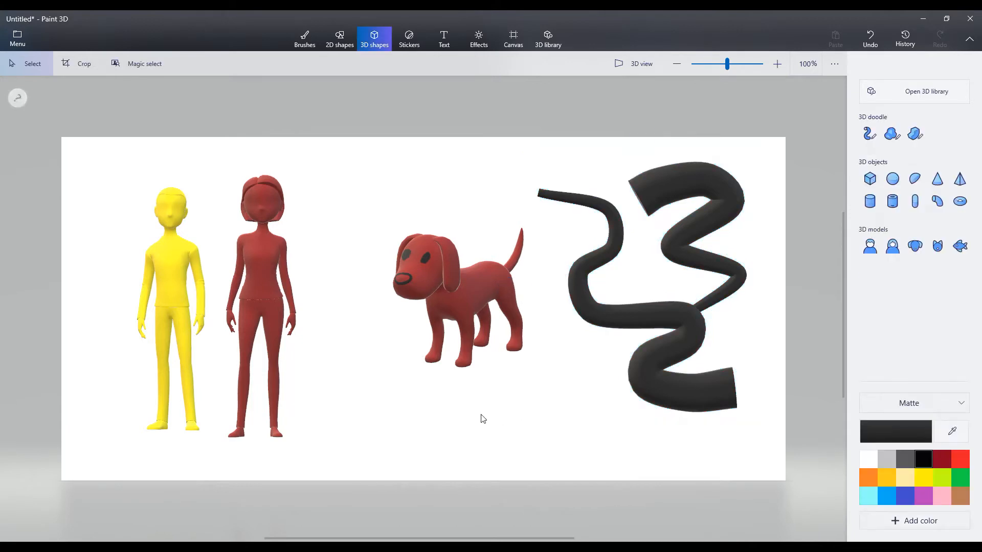
- Draw a winding blue tube around the dog with the star-shaped Tube brush at 78 px and the thin-to-thick taper, and finish it
click(869, 134)
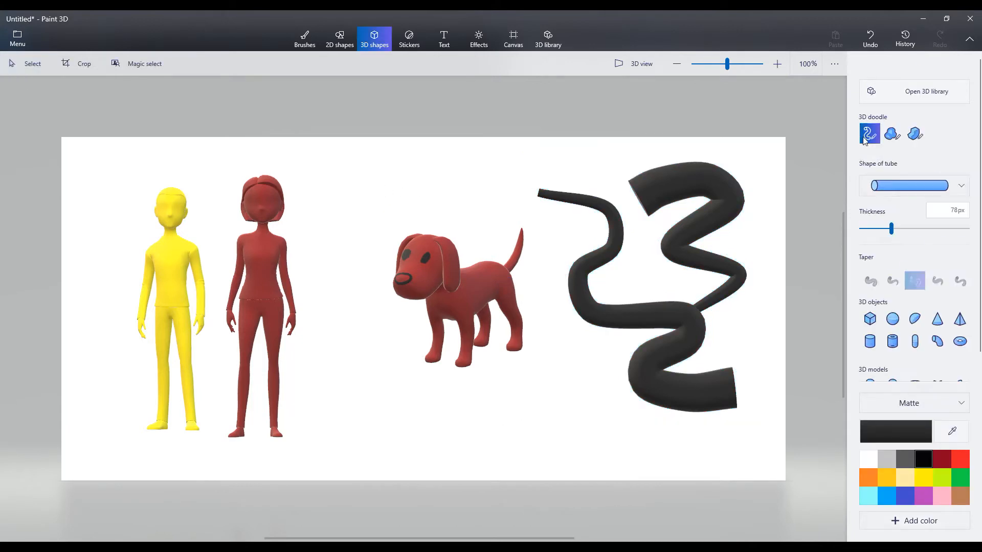
click(887, 183)
click(888, 259)
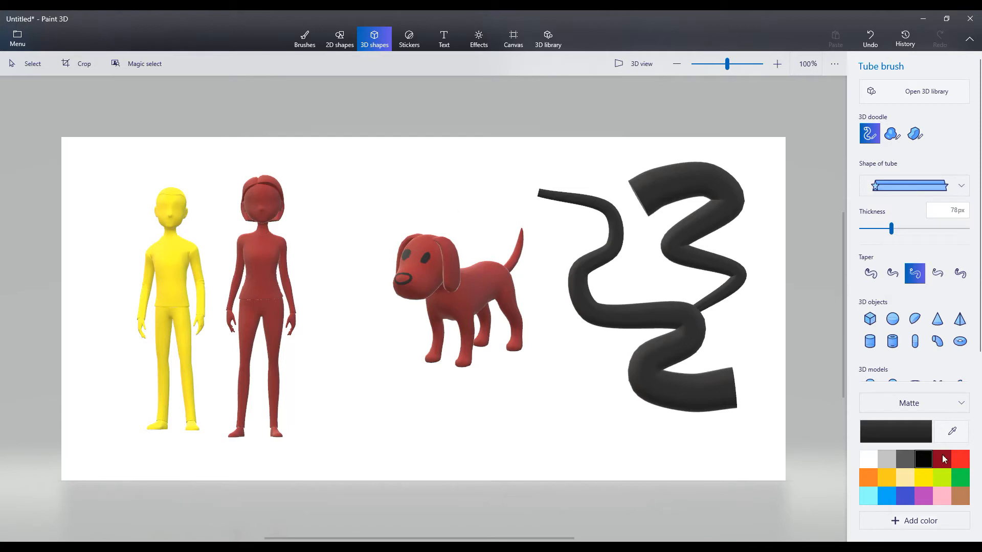
click(883, 497)
mouse_move(304, 162)
mouse_down()
mouse_move(384, 242)
mouse_move(343, 336)
mouse_move(544, 374)
mouse_move(512, 440)
mouse_move(406, 436)
mouse_up()
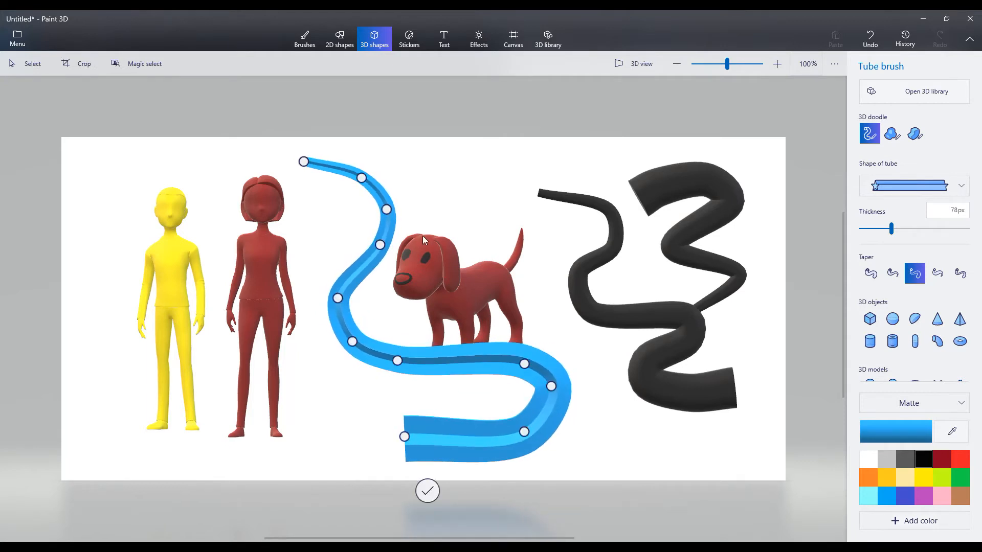
click(429, 492)
- Rotate the blue star tube so its star end points up, shrink it, and place it between the woman and the dog
mouse_move(428, 491)
mouse_down()
mouse_move(581, 472)
mouse_move(523, 470)
mouse_up()
drag(487, 384, 431, 358)
drag(277, 116, 305, 305)
drag(358, 406, 329, 312)
drag(266, 281, 368, 418)
drag(378, 321, 359, 225)
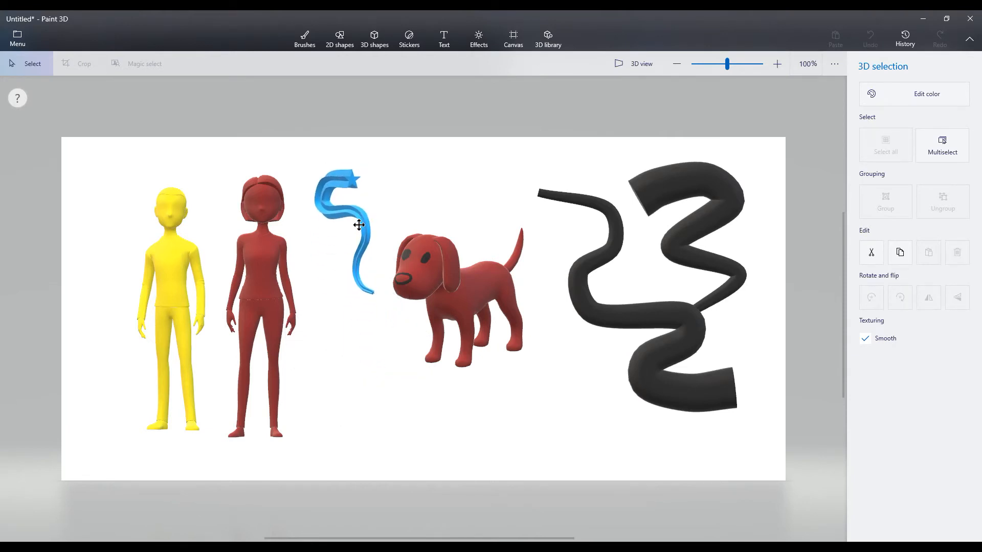
click(438, 390)
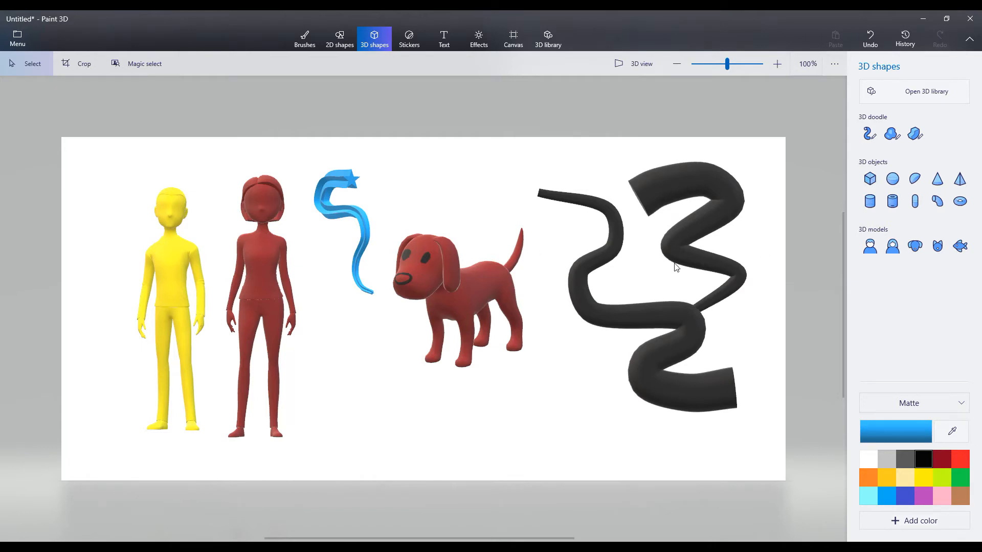
click(890, 141)
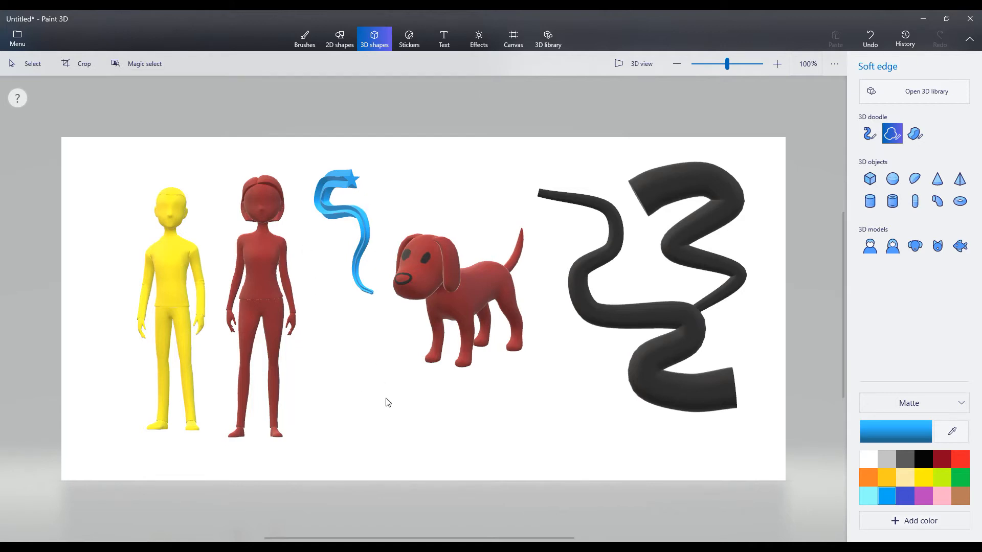
mouse_move(376, 419)
mouse_down()
mouse_move(339, 373)
mouse_move(391, 401)
mouse_move(397, 342)
mouse_move(424, 400)
mouse_move(450, 395)
mouse_move(444, 446)
mouse_move(419, 415)
mouse_move(373, 464)
mouse_move(383, 408)
mouse_move(355, 436)
mouse_move(377, 417)
mouse_up()
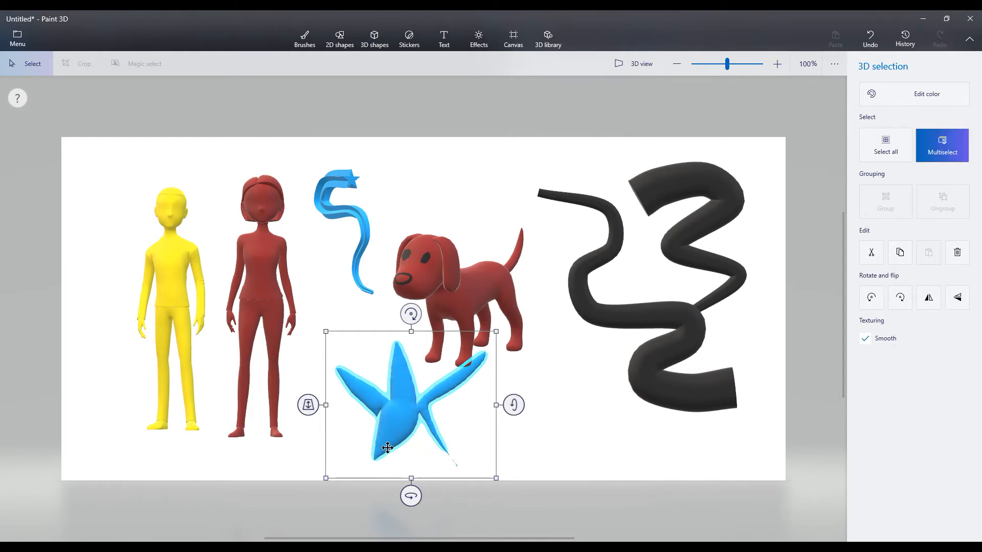
key(ctrl+z)
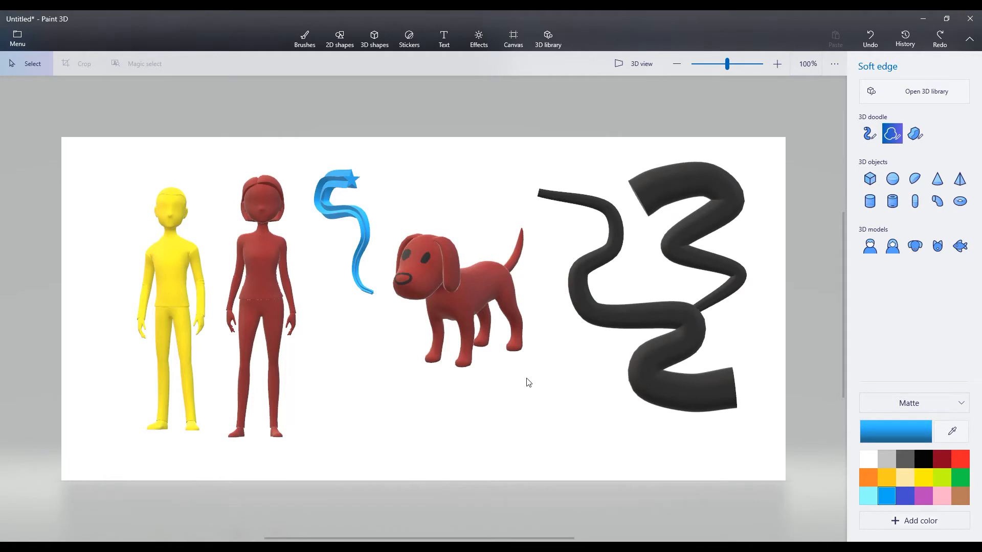
drag(547, 379, 459, 449)
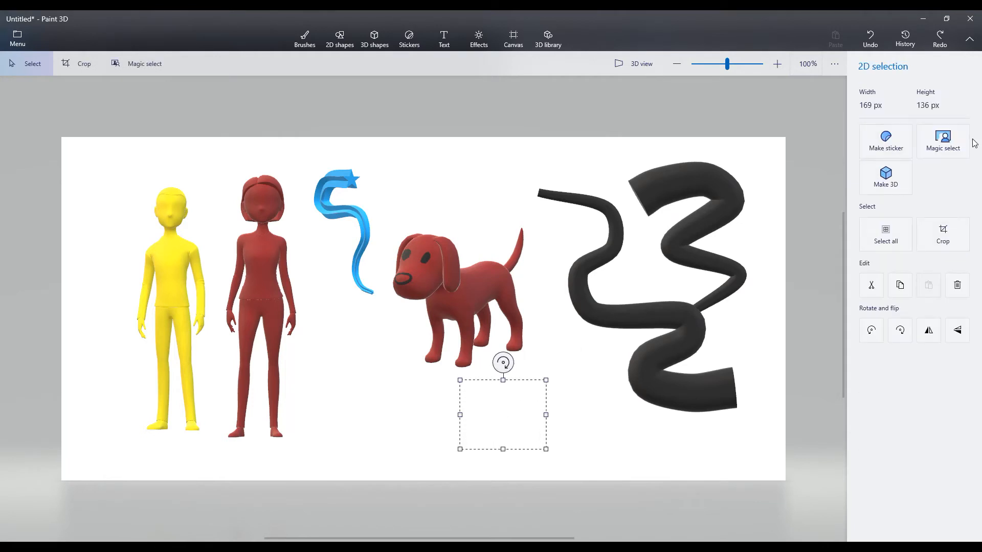
key(Delete)
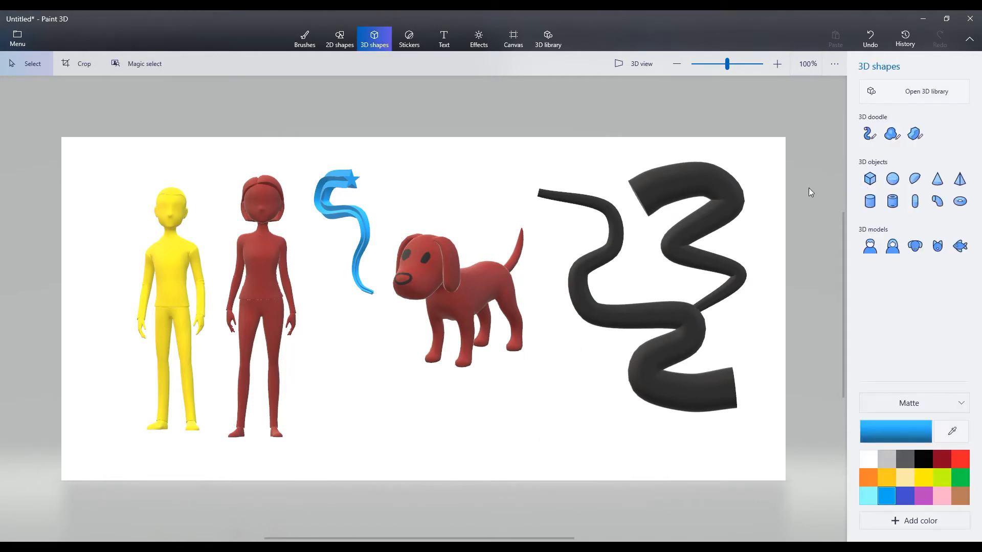
- Draw a large blue oval blob below the dog with the Soft edge doodle and turn it slightly around its vertical axis
click(890, 134)
mouse_move(527, 374)
mouse_down()
mouse_move(476, 383)
mouse_move(488, 459)
mouse_move(588, 394)
mouse_move(527, 374)
mouse_up()
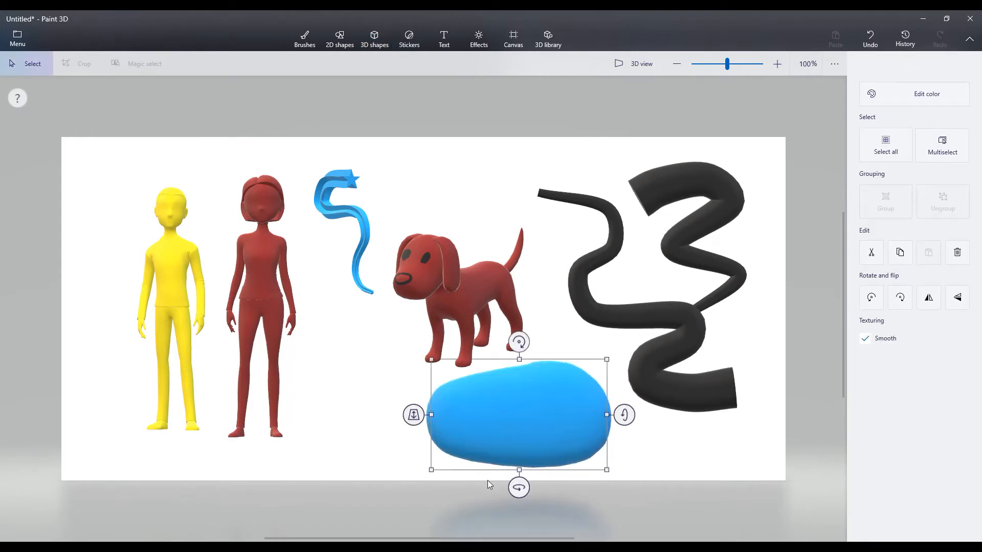
mouse_move(519, 487)
mouse_down()
mouse_move(569, 526)
mouse_move(675, 474)
mouse_move(486, 484)
mouse_move(524, 480)
mouse_up()
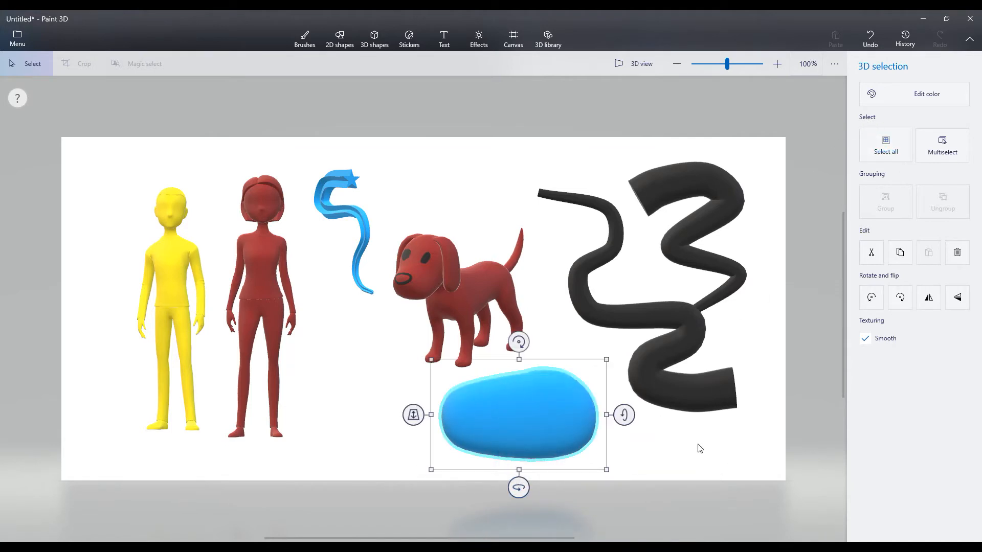
click(664, 449)
- Draw a small blue Soft edge oval on the large blob, turn it slightly, and switch to 3D view
click(892, 134)
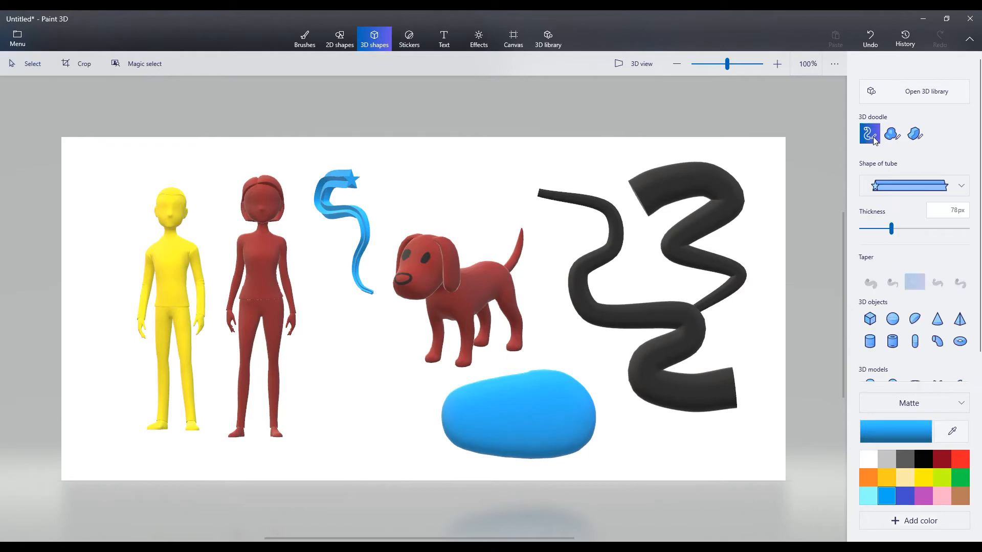
click(486, 391)
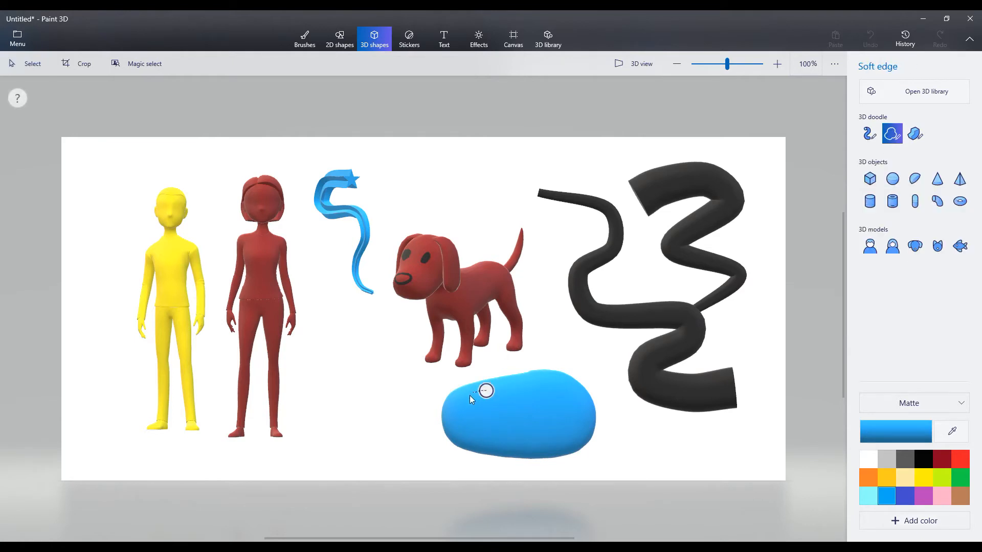
click(481, 390)
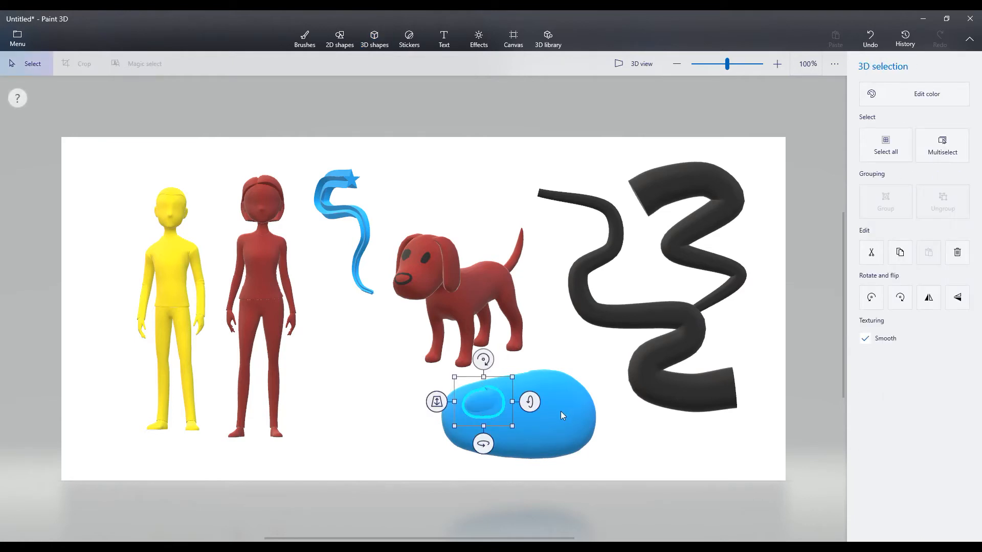
drag(483, 444, 478, 445)
click(633, 72)
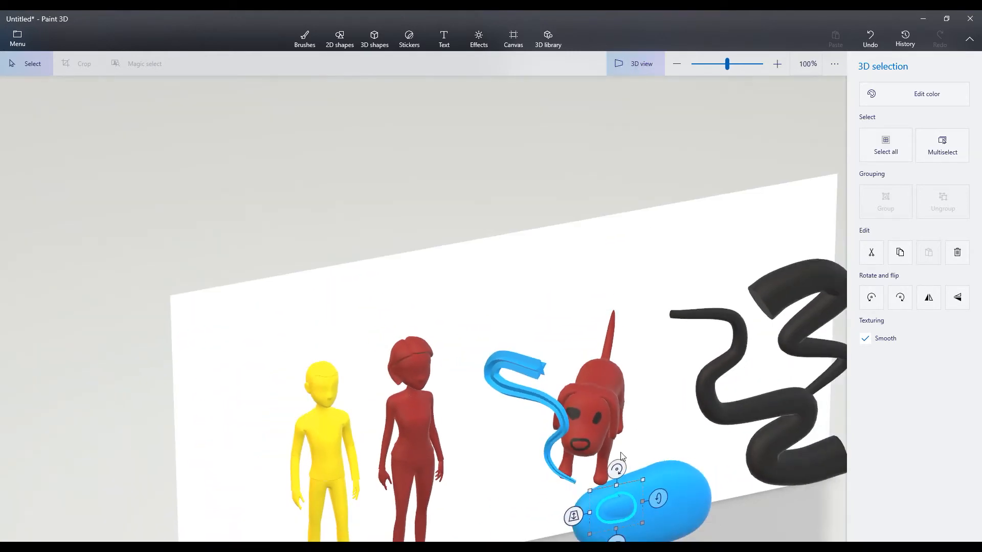
- Adjust the depth of the small oval on the large blue blob, deselect it and return to the front view
middle_drag(720, 456, 667, 299)
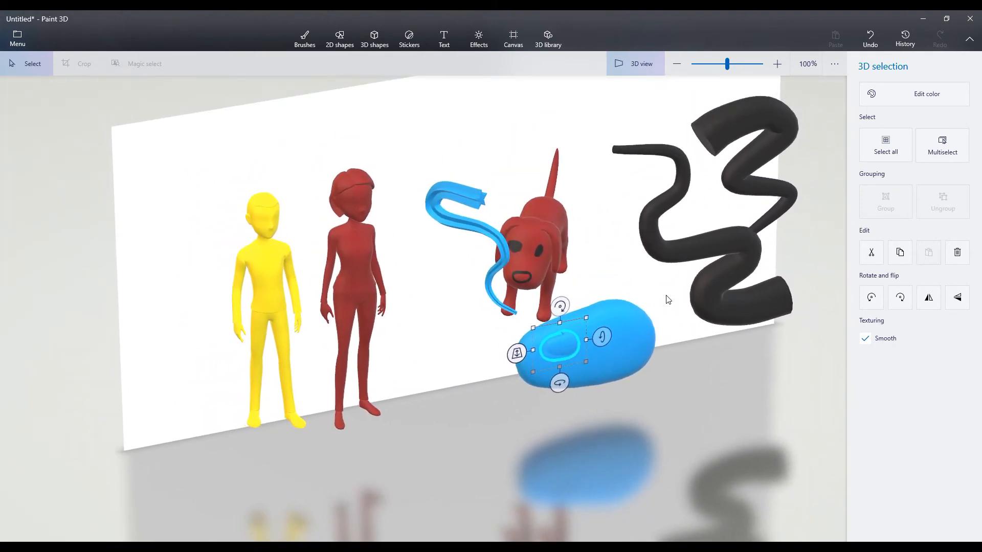
middle_drag(476, 383, 407, 266)
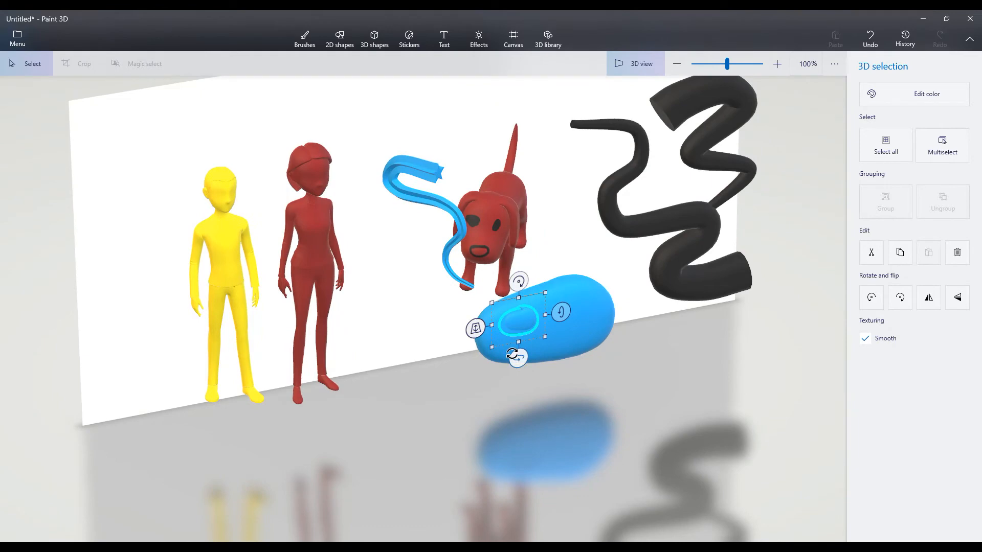
mouse_move(475, 329)
mouse_down()
mouse_move(464, 359)
mouse_move(464, 278)
mouse_move(465, 368)
mouse_move(471, 325)
mouse_move(475, 334)
mouse_up()
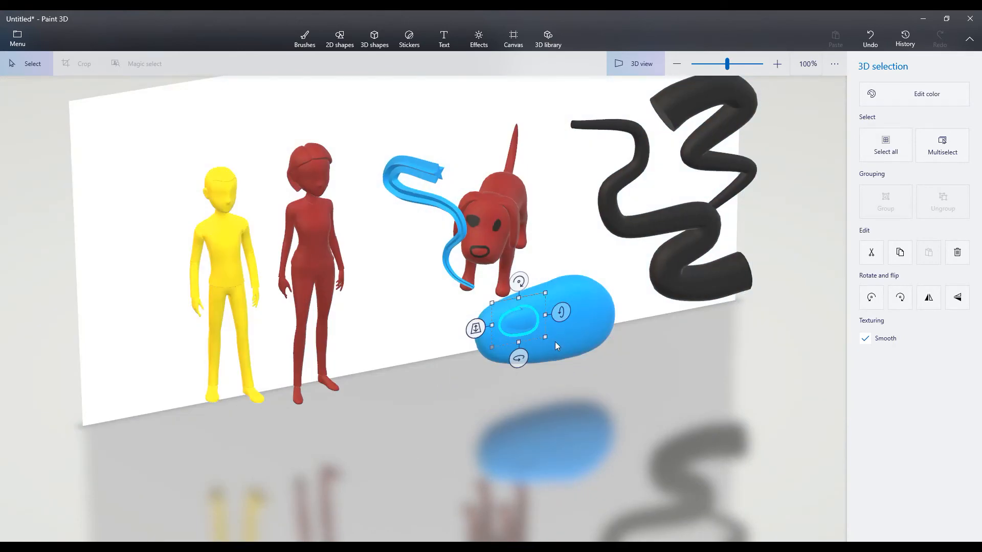
click(639, 279)
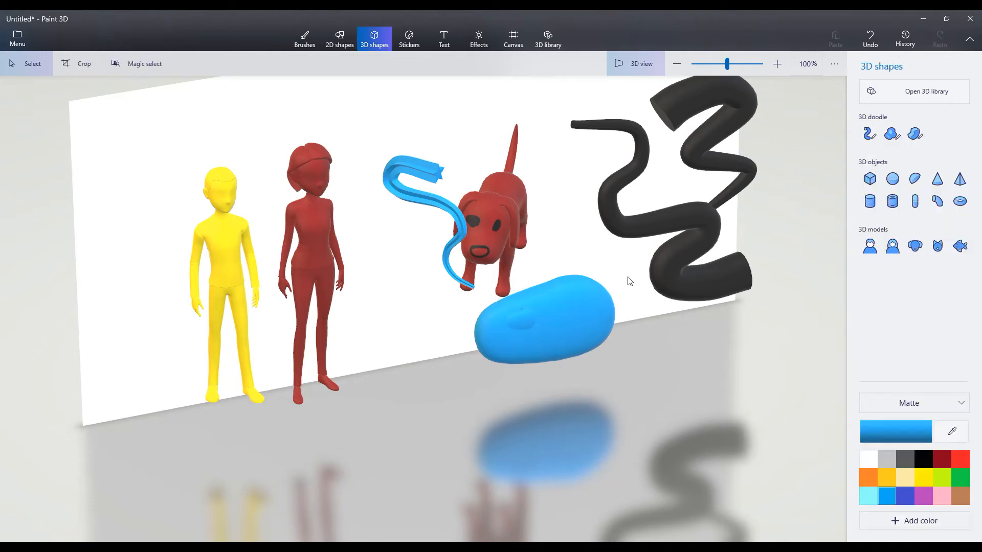
click(634, 63)
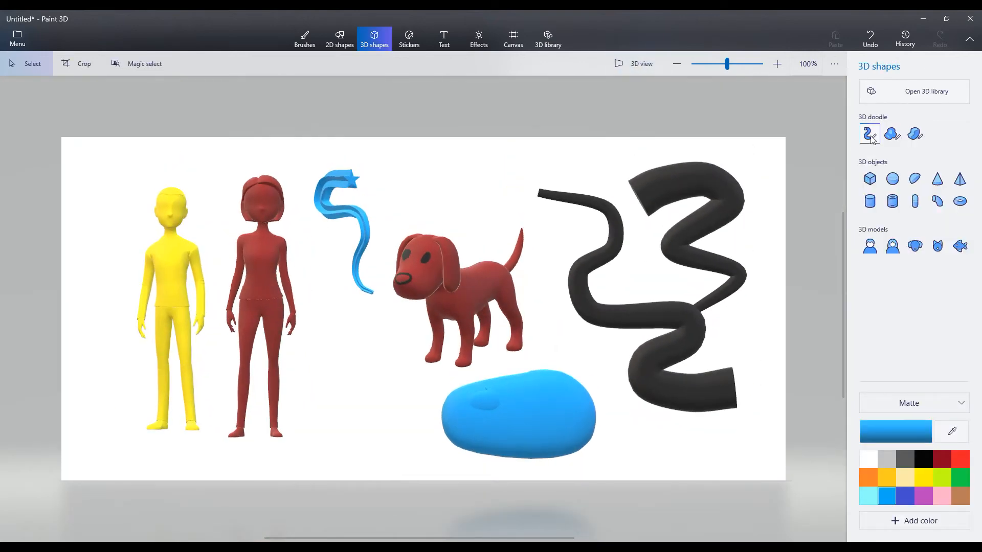
click(869, 133)
drag(536, 411, 547, 410)
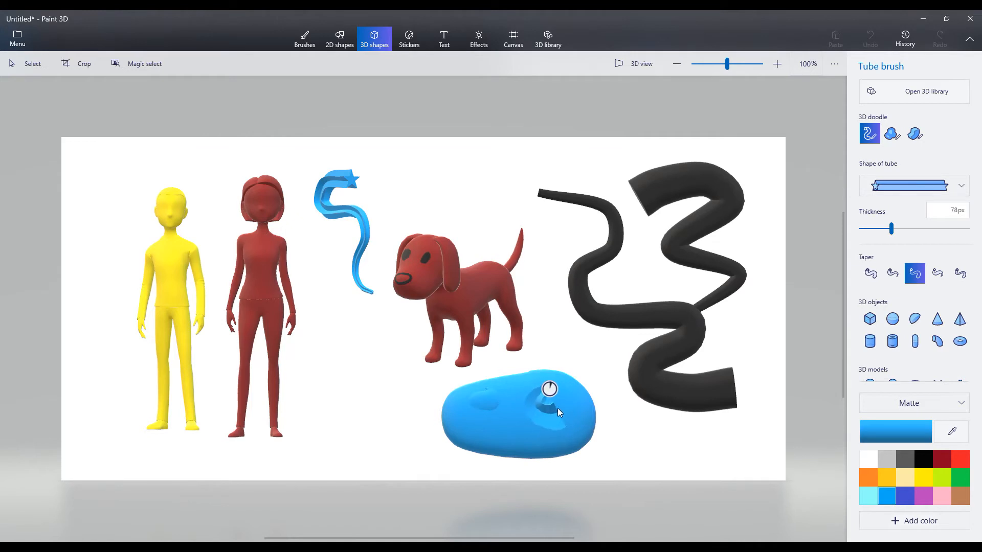
click(657, 434)
- Draw a second small oval eye and a curved mouth on the blue blob with the Soft edge doodle
click(892, 134)
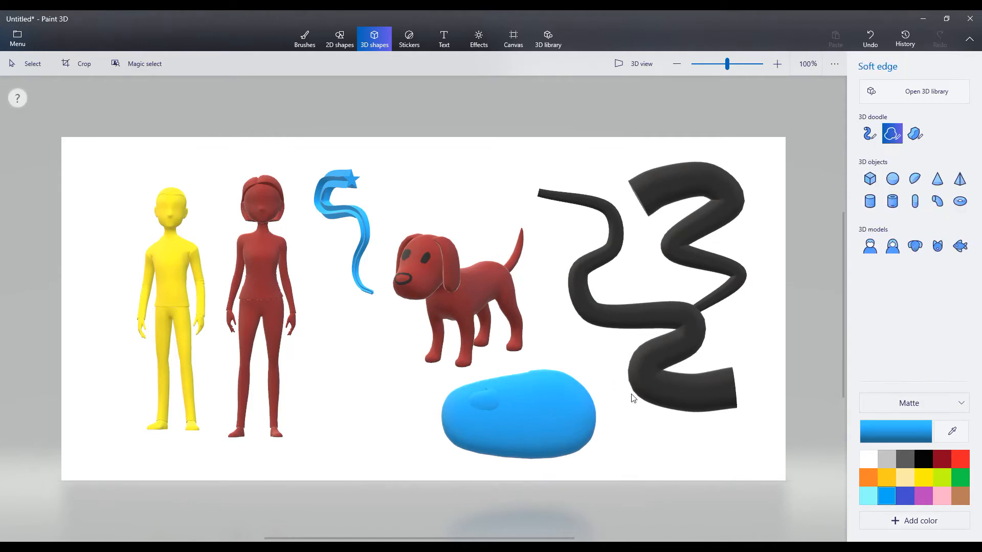
click(545, 391)
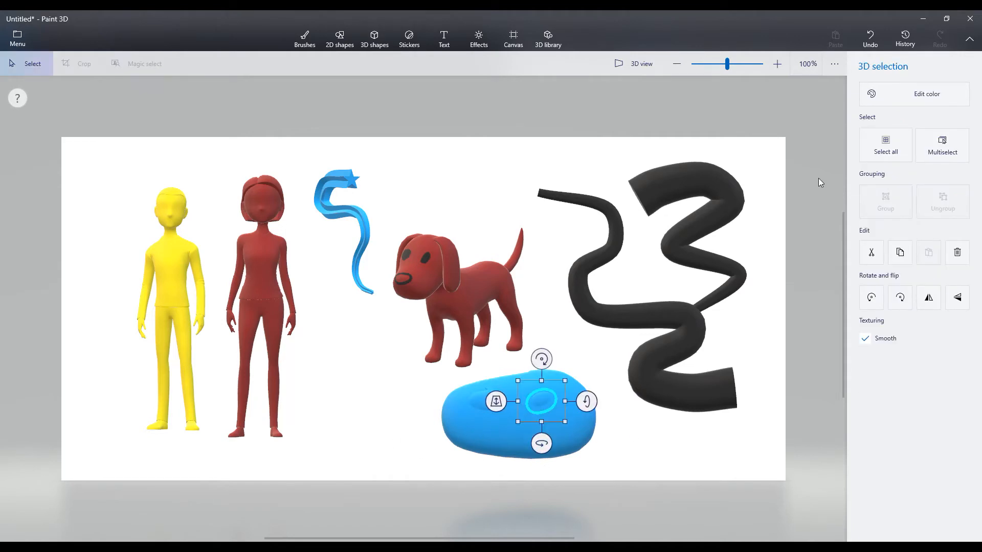
click(615, 464)
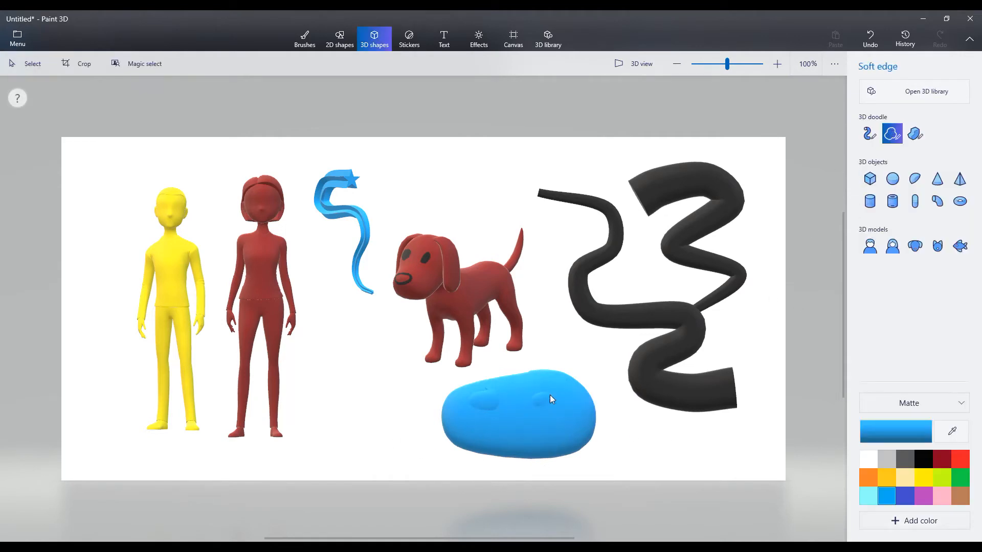
click(492, 417)
click(395, 421)
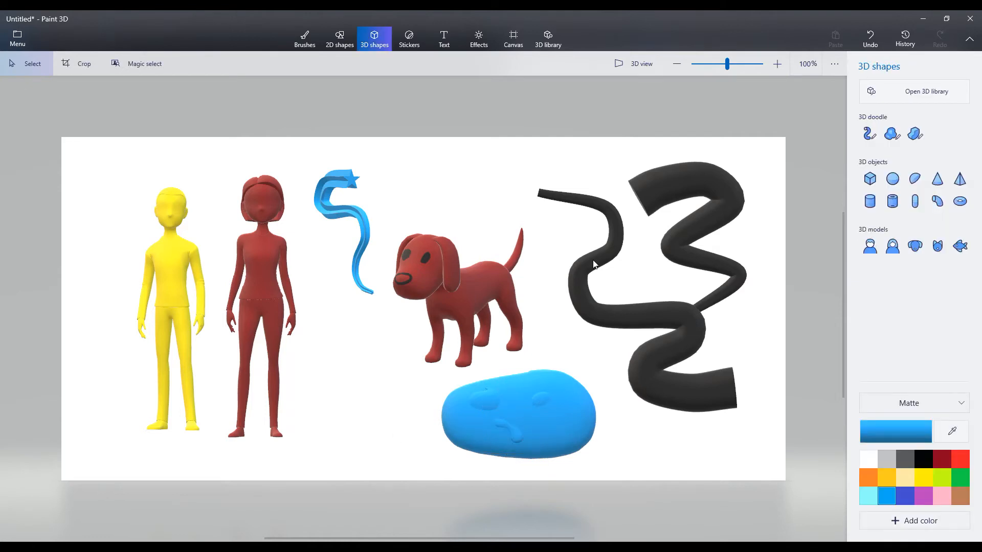
- Shift the curved mouth in depth in 3D view so it sits on the blue blob's surface
click(637, 64)
click(548, 352)
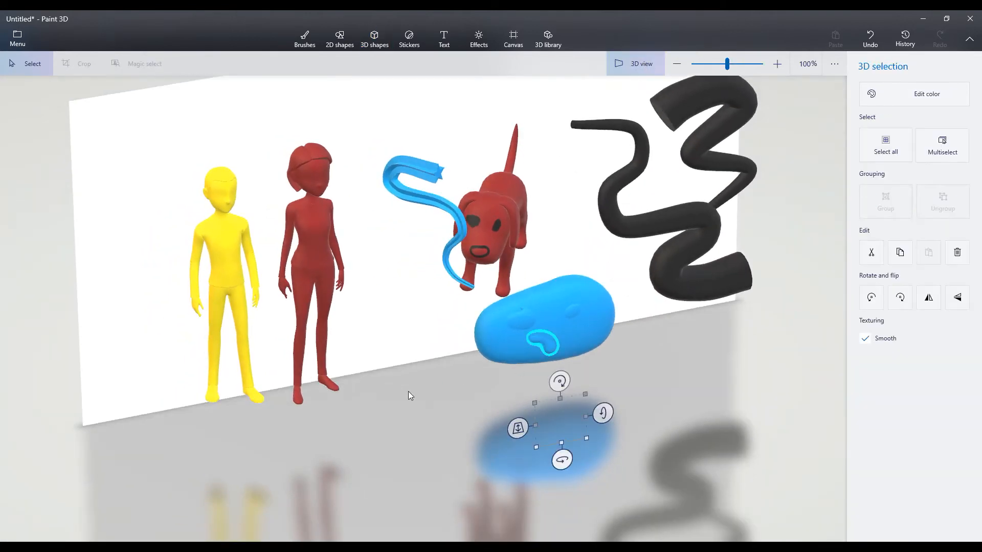
mouse_move(514, 432)
mouse_down()
mouse_move(511, 417)
mouse_move(515, 429)
mouse_up()
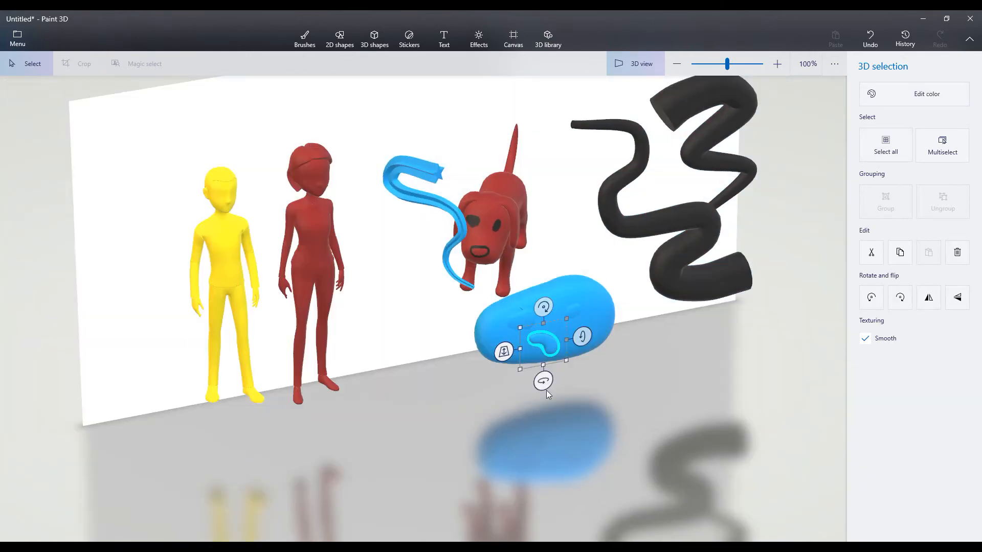
- Adjust the second eye's depth on the blue blob, return to the front view and deselect it
click(573, 305)
click(573, 311)
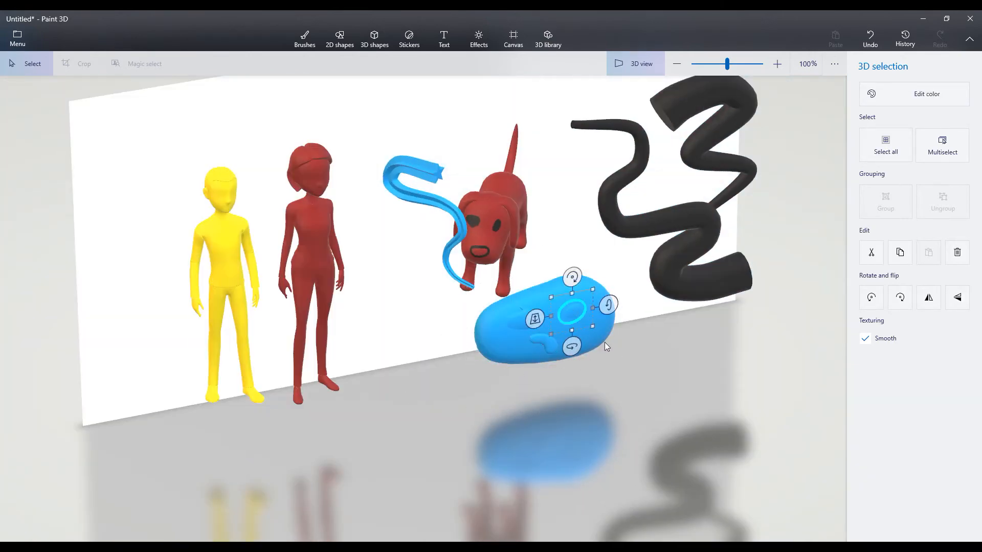
drag(538, 319, 535, 326)
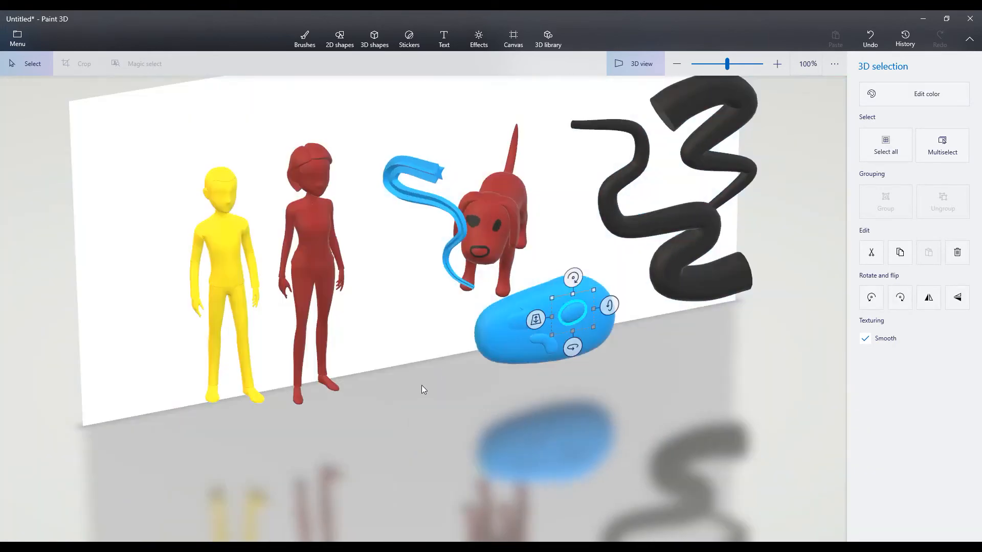
drag(416, 351, 443, 358)
click(648, 73)
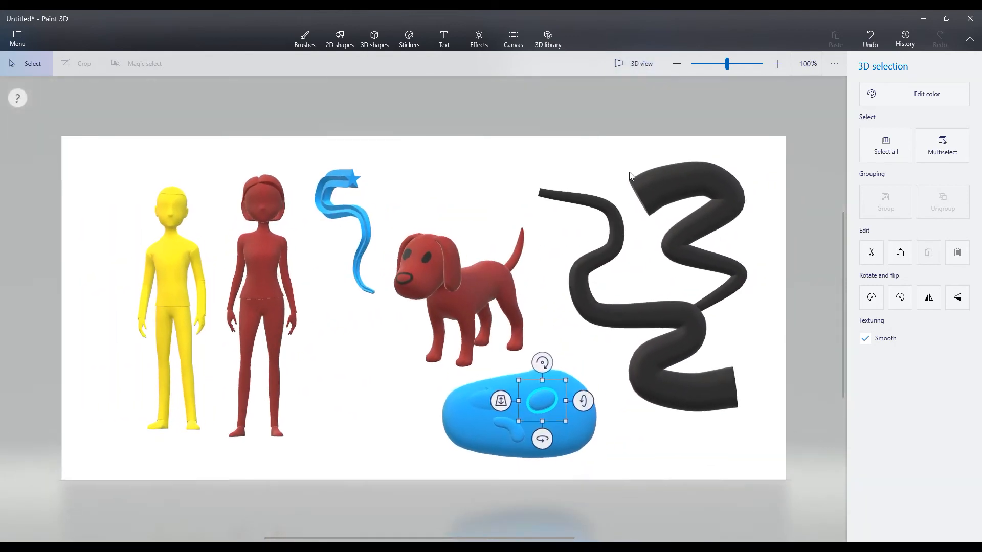
click(394, 408)
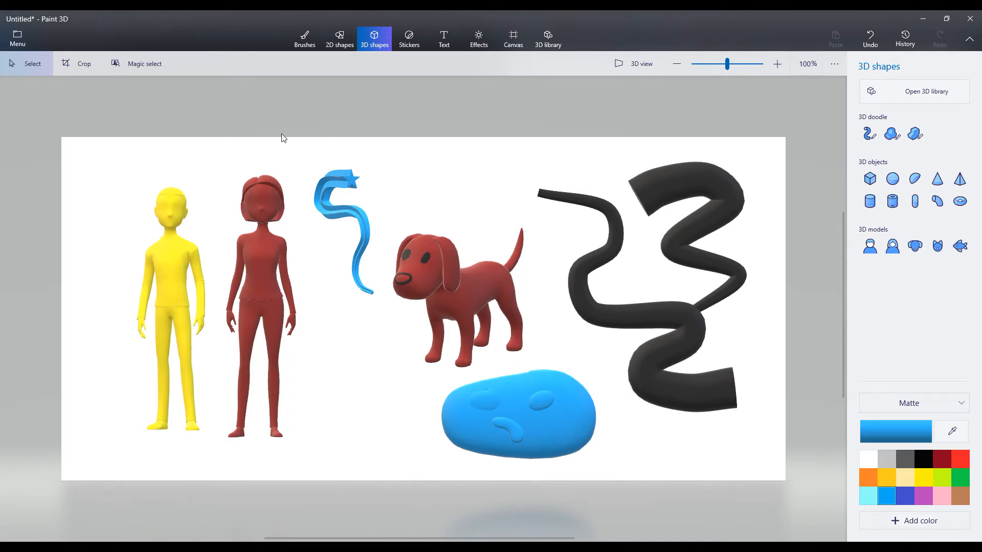
click(167, 259)
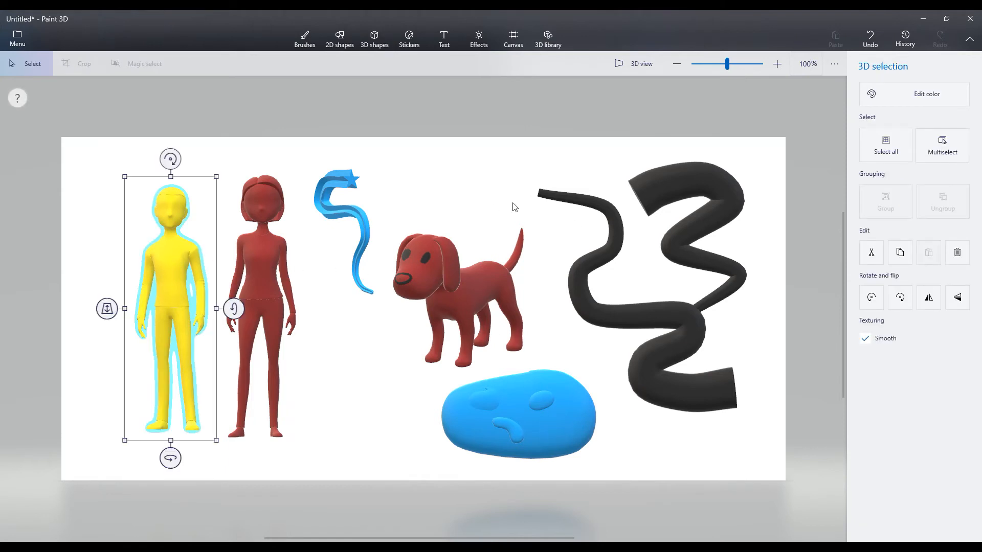
click(444, 115)
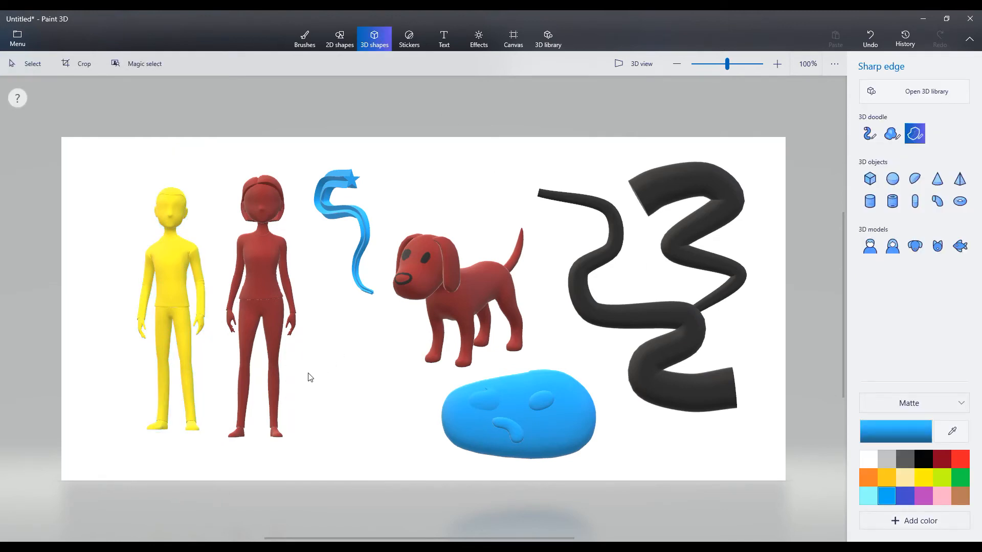
- Draw a large blue rounded shape with the Sharp edge doodle between the red woman's legs and the face blob
mouse_move(304, 380)
mouse_down()
mouse_move(399, 371)
mouse_move(417, 421)
mouse_move(358, 451)
mouse_move(314, 431)
mouse_move(304, 381)
mouse_up()
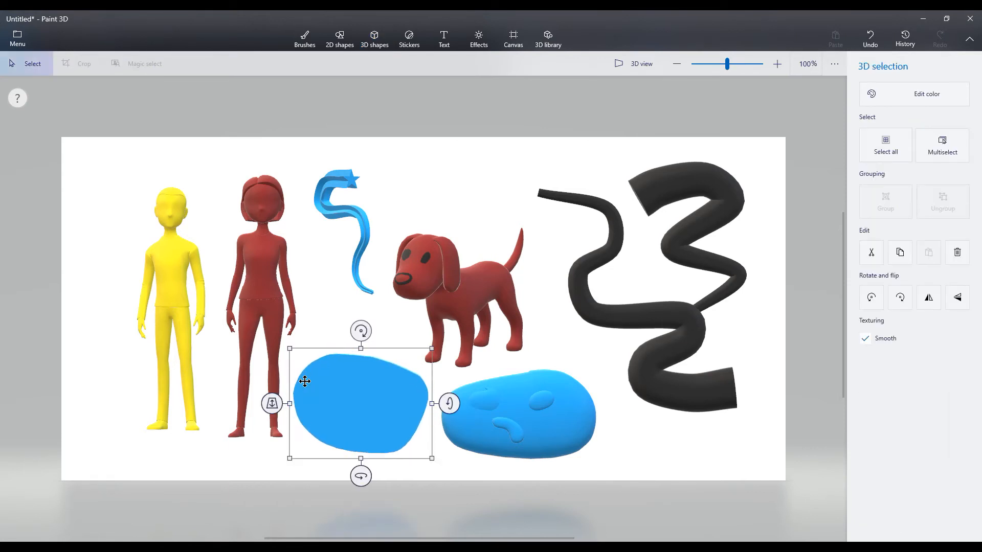
- Try turning the sharp-edged shape and the face blob around their vertical axes, undo both turns and deselect
drag(360, 477, 399, 476)
click(467, 433)
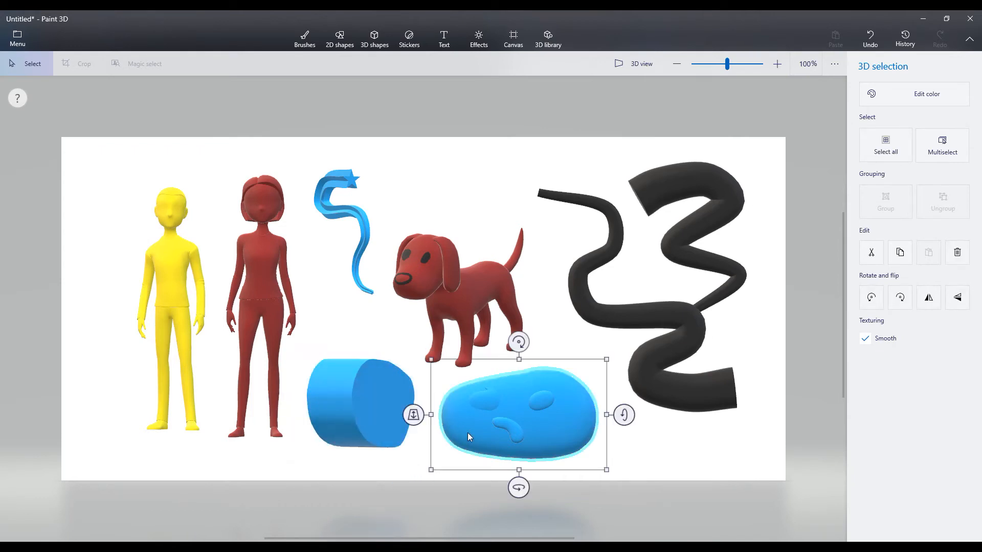
drag(519, 487, 553, 480)
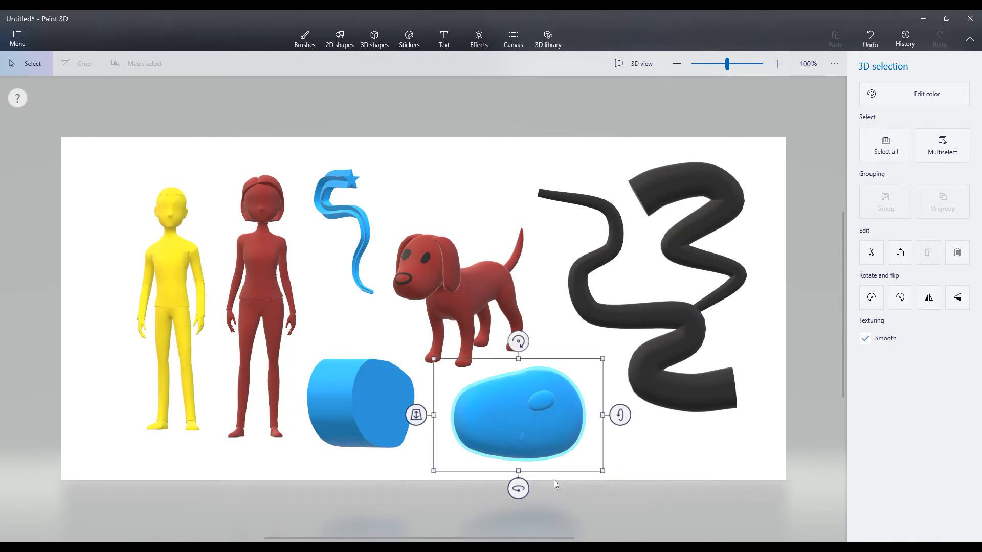
key(ctrl+z)
key(ctrl+z)
click(363, 425)
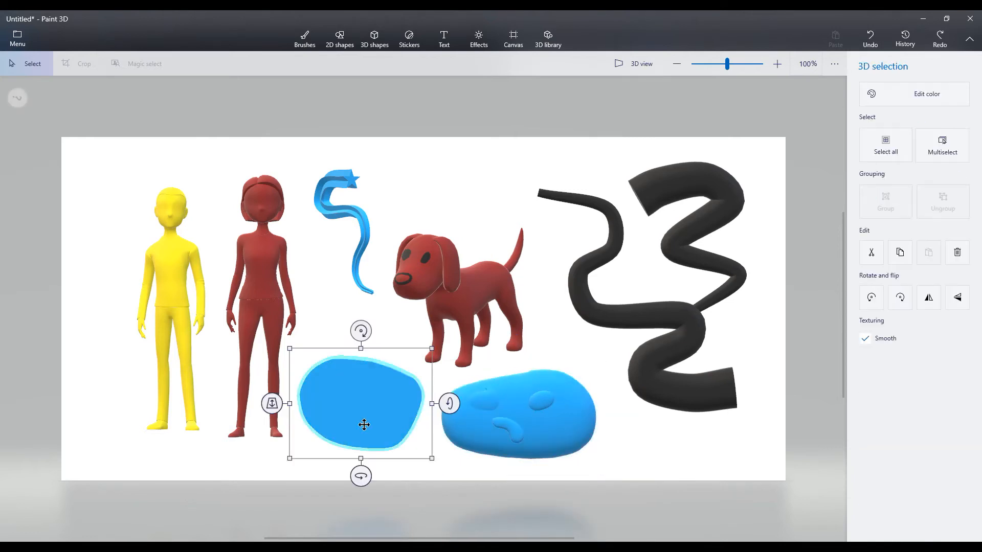
mouse_move(361, 476)
mouse_down()
mouse_move(405, 474)
mouse_move(327, 475)
mouse_move(362, 475)
mouse_up()
click(519, 167)
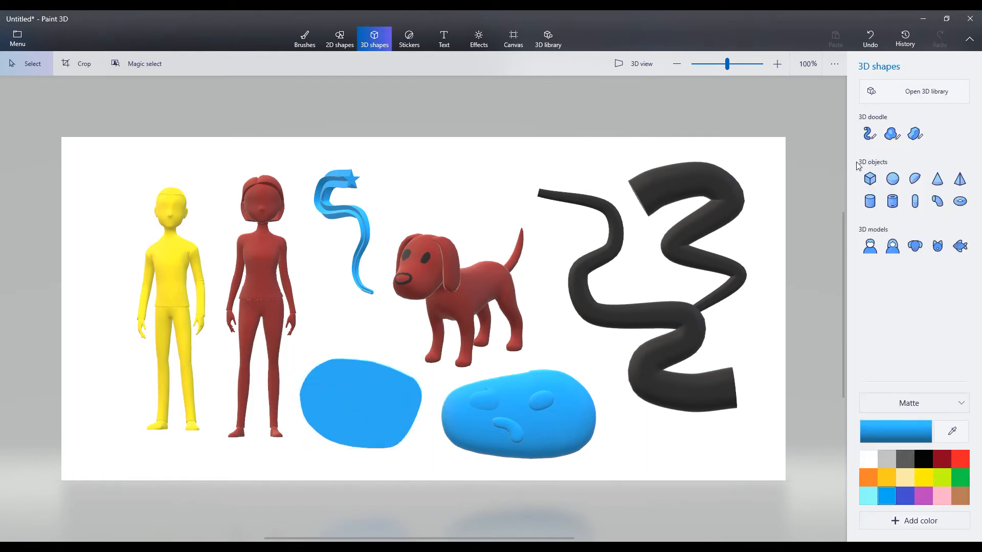
- Open the Stickers tool and look through the built-in stickers and the custom sticker option
click(892, 182)
click(409, 43)
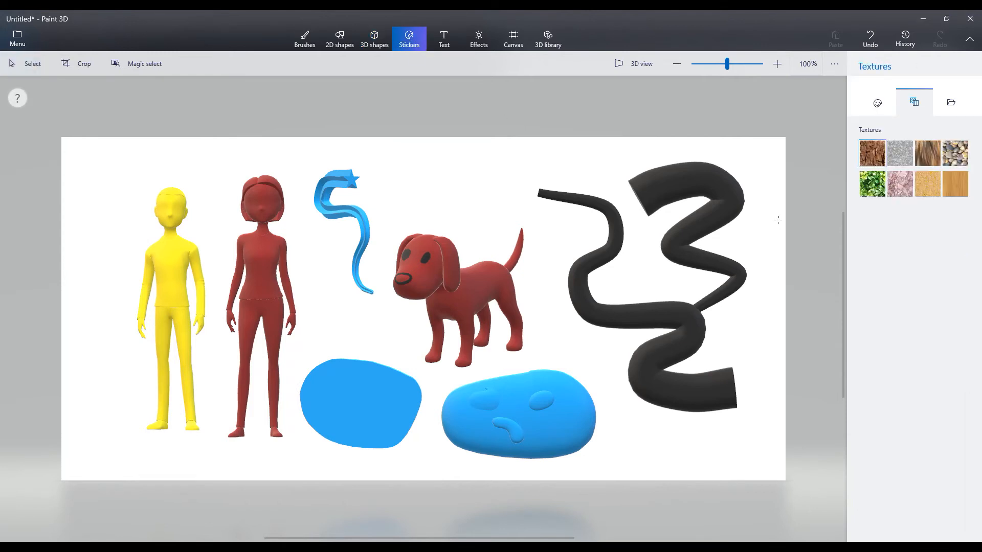
click(876, 102)
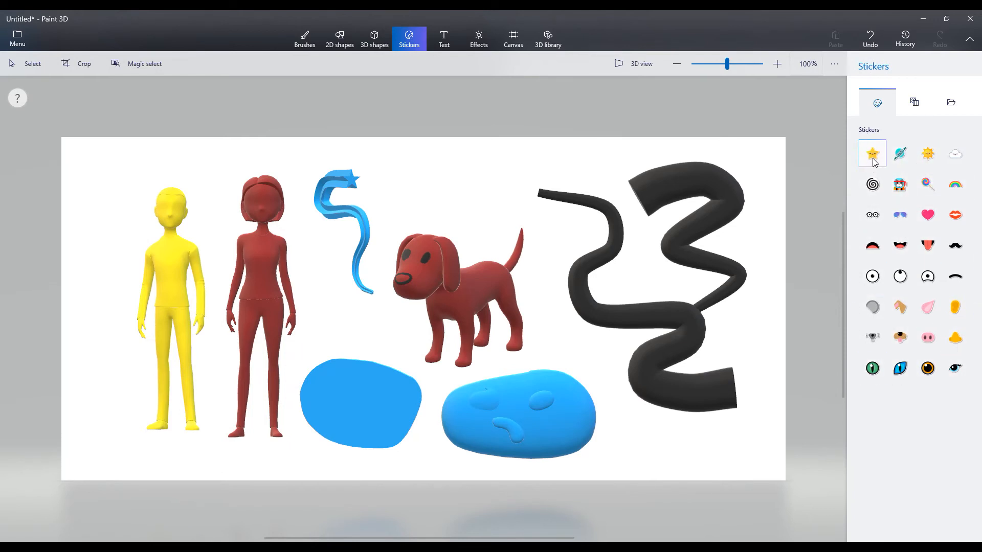
click(951, 104)
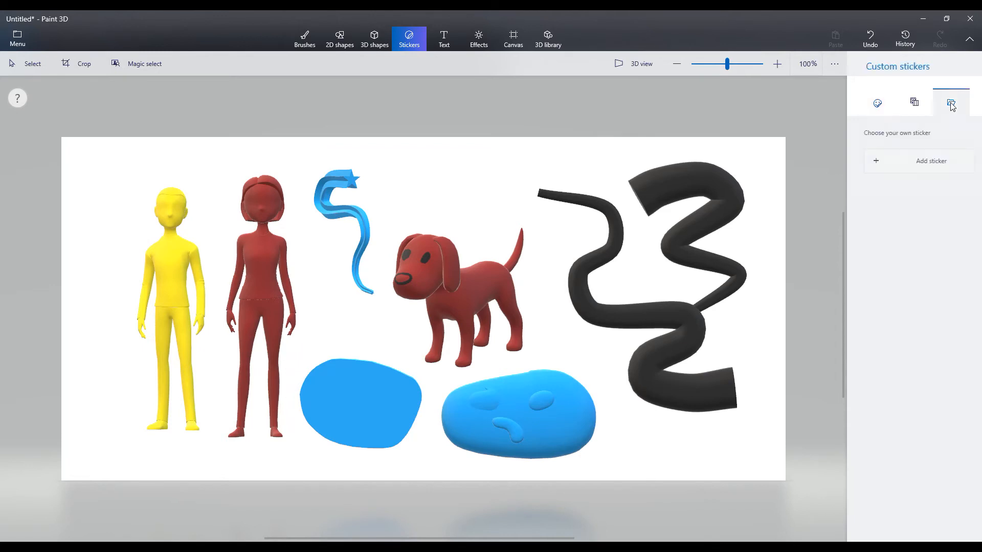
click(884, 106)
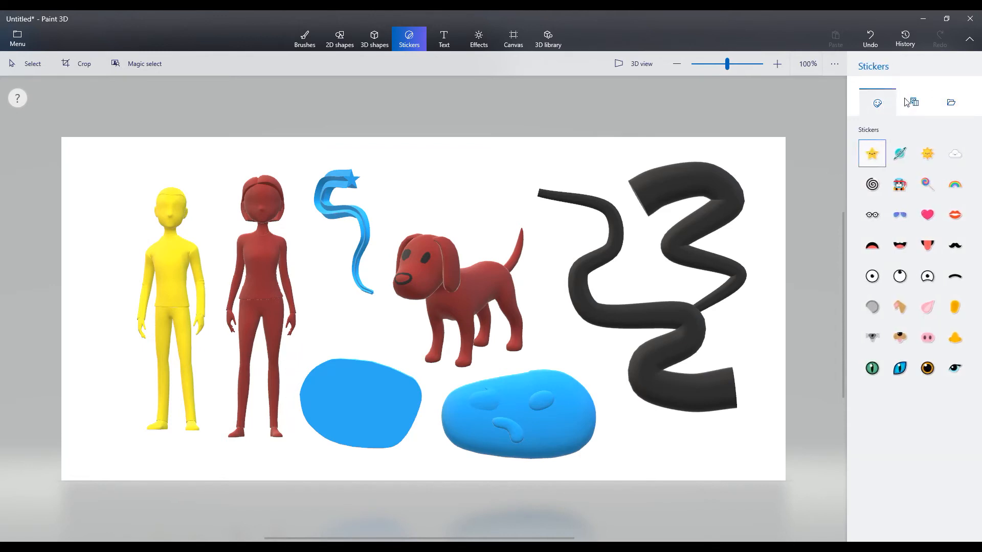
- Draw a round patch of the Concrete texture and place it above the dog
click(909, 108)
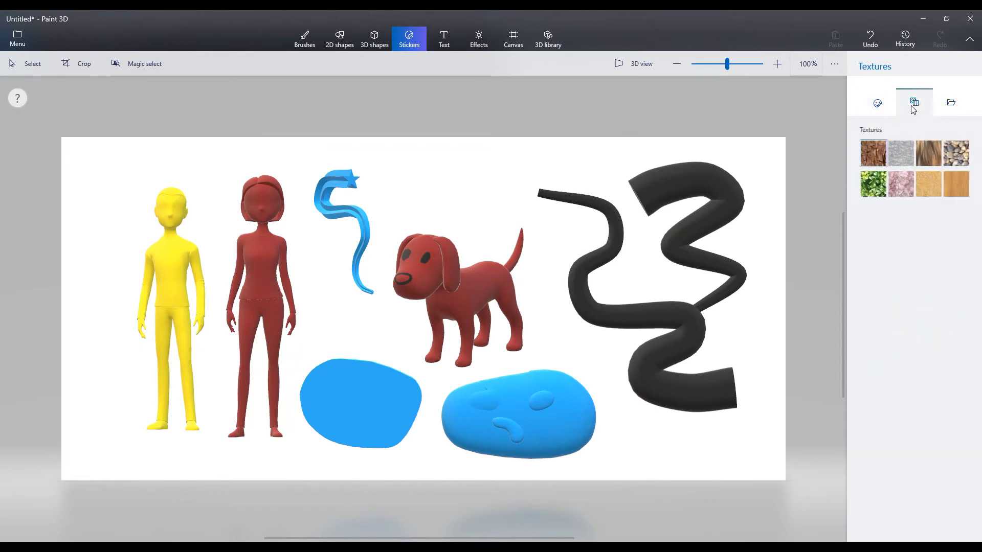
click(902, 152)
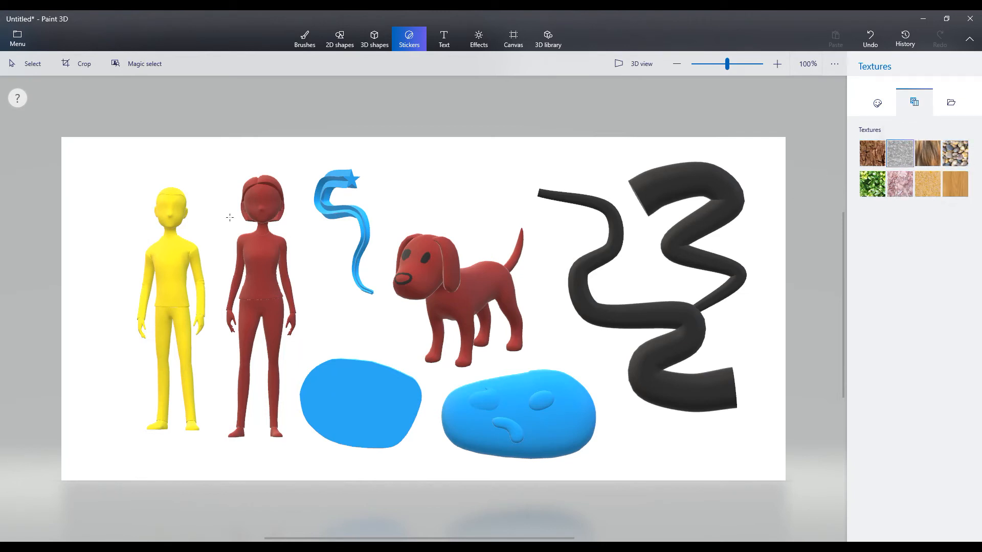
drag(221, 169, 339, 286)
mouse_move(303, 236)
mouse_down()
mouse_move(528, 201)
mouse_move(460, 204)
mouse_move(482, 204)
mouse_up()
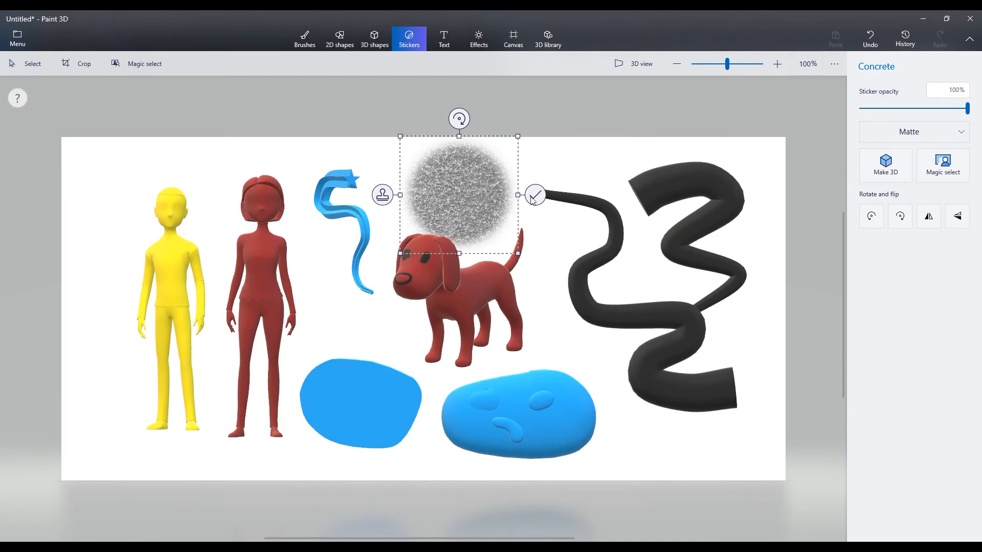
- Switch to 3D view and move the Concrete texture onto the sharp-edged blue shape
click(638, 68)
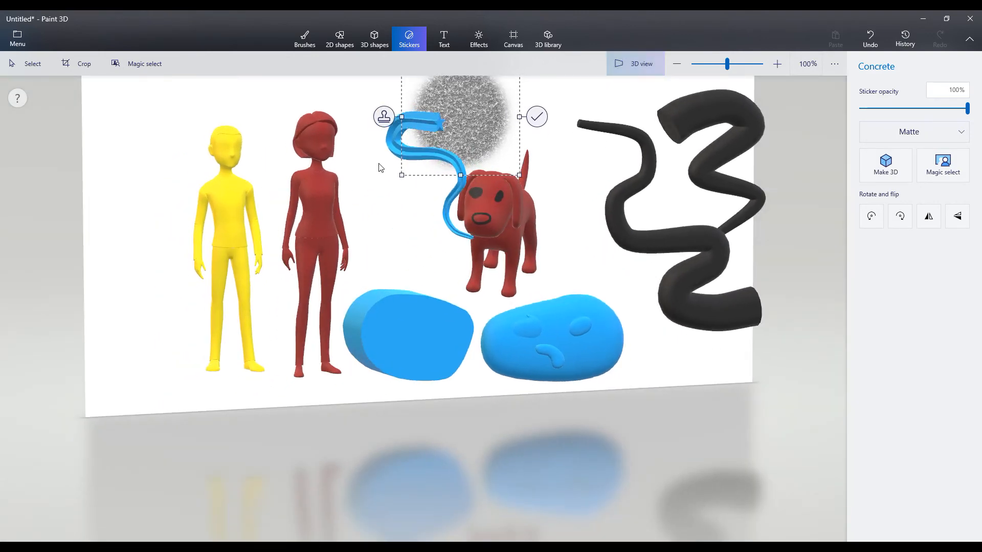
middle_drag(380, 167, 414, 235)
scroll(416, 240, down, 4)
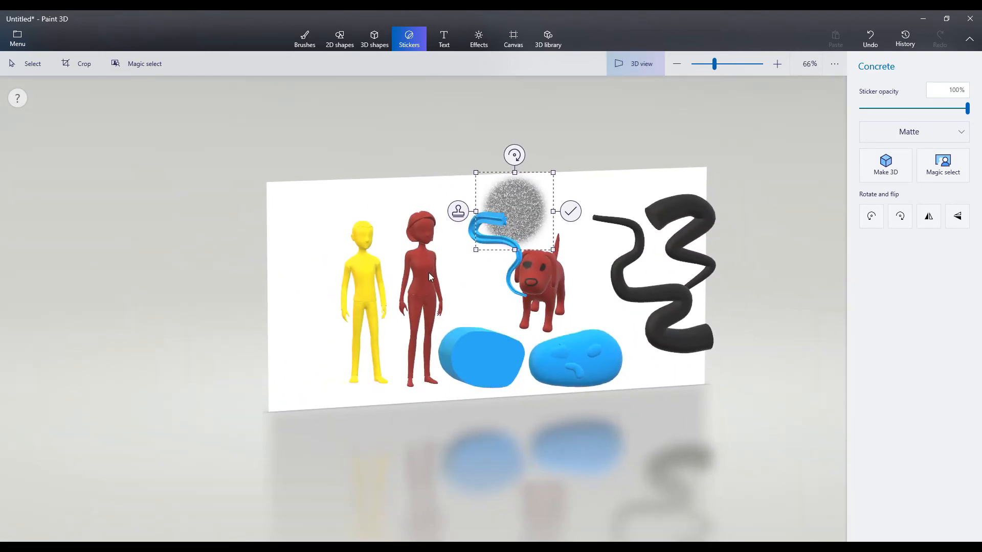
scroll(429, 277, up, 1)
drag(526, 175, 490, 362)
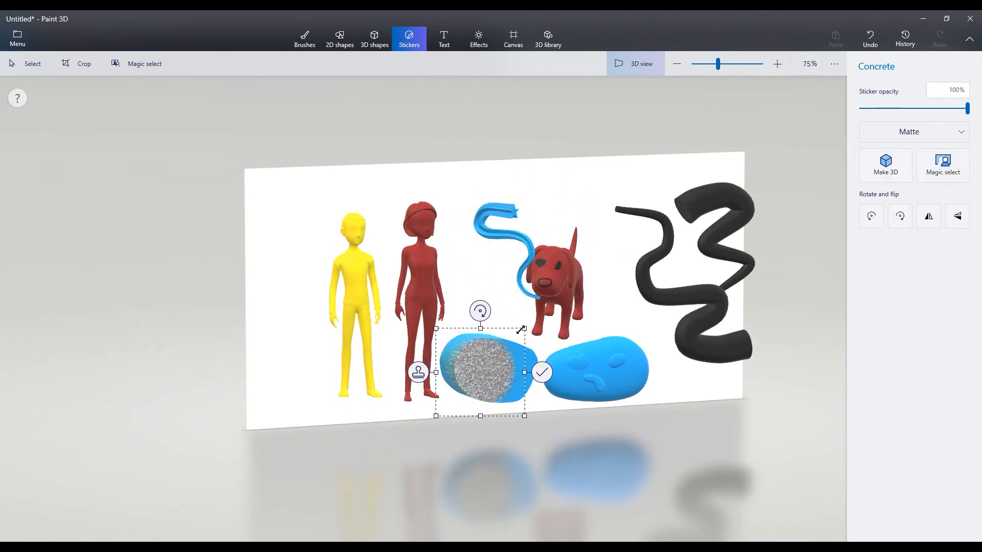
- Enlarge the Concrete texture, position it to cover the whole sharp-edged shape and stamp it there
drag(525, 329, 582, 272)
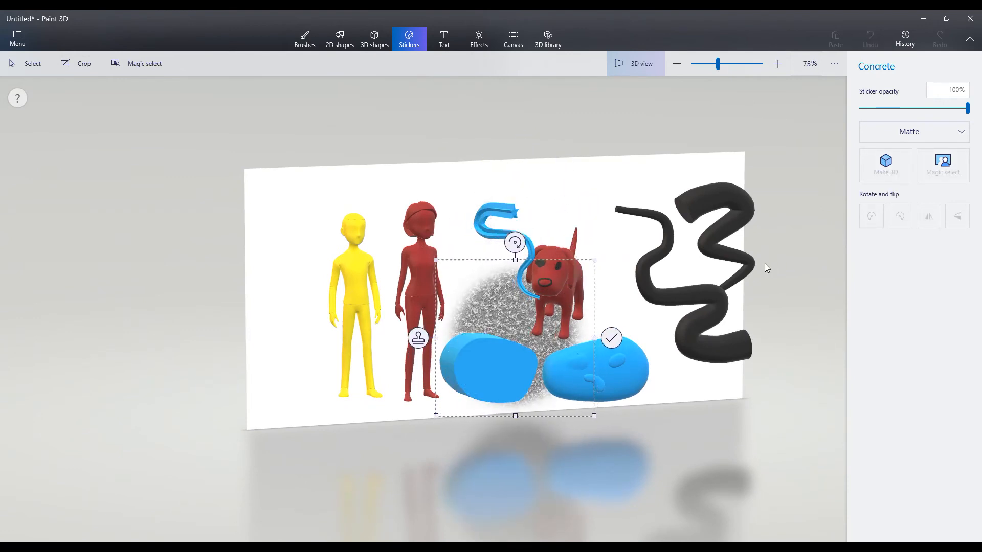
drag(497, 377, 472, 386)
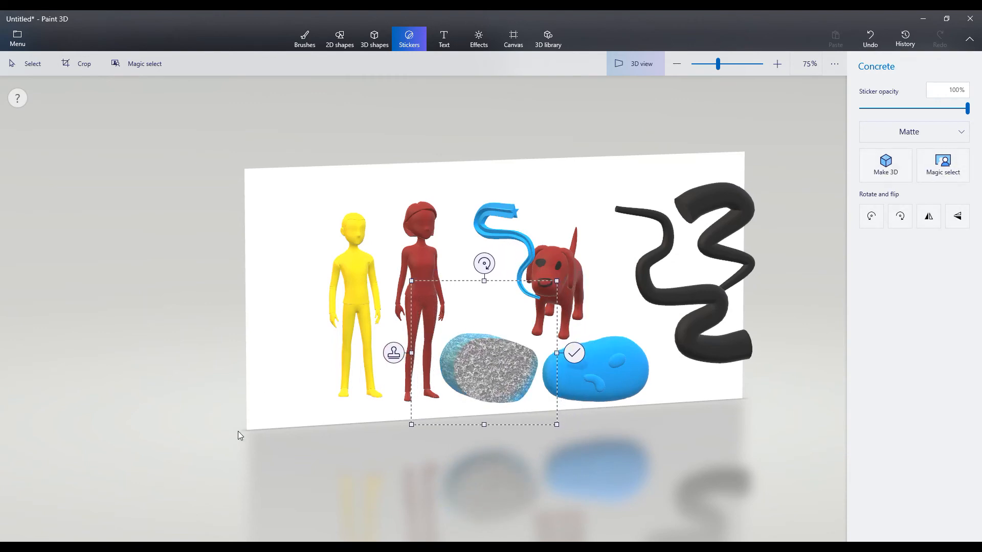
click(393, 355)
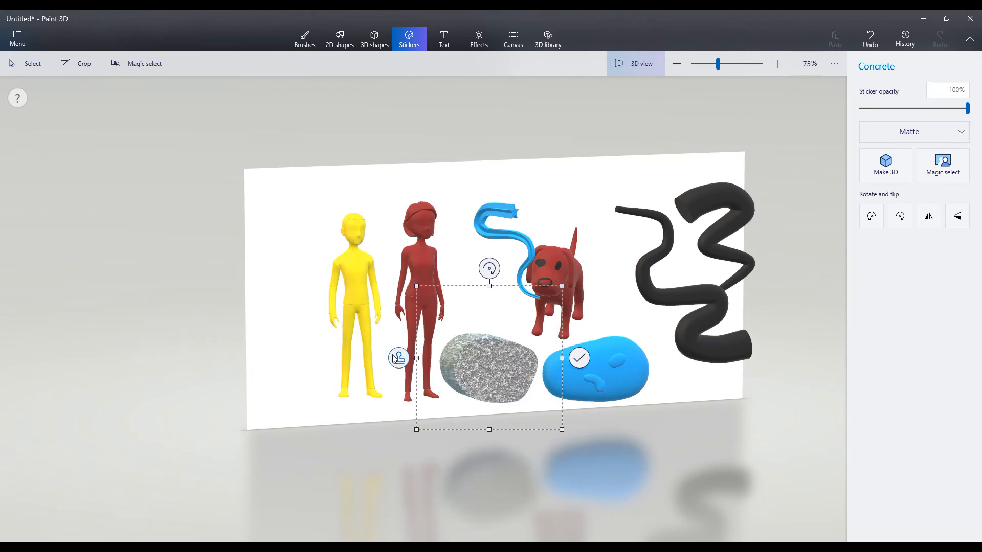
- Remove the Concrete texture from the sharp-edged blue shape
drag(498, 368, 346, 282)
key(Delete)
middle_drag(450, 384, 493, 388)
right_drag(493, 387, 516, 365)
middle_drag(473, 356, 532, 381)
right_drag(531, 381, 488, 371)
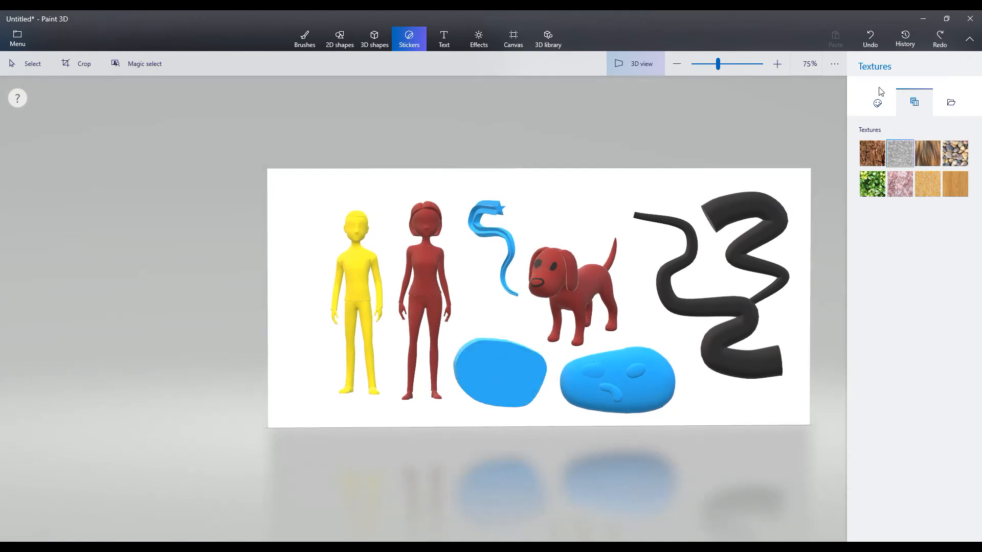
- Draw the Star sticker on the sharp-edged blue shape, centre it there and stamp it in place
click(878, 103)
click(873, 154)
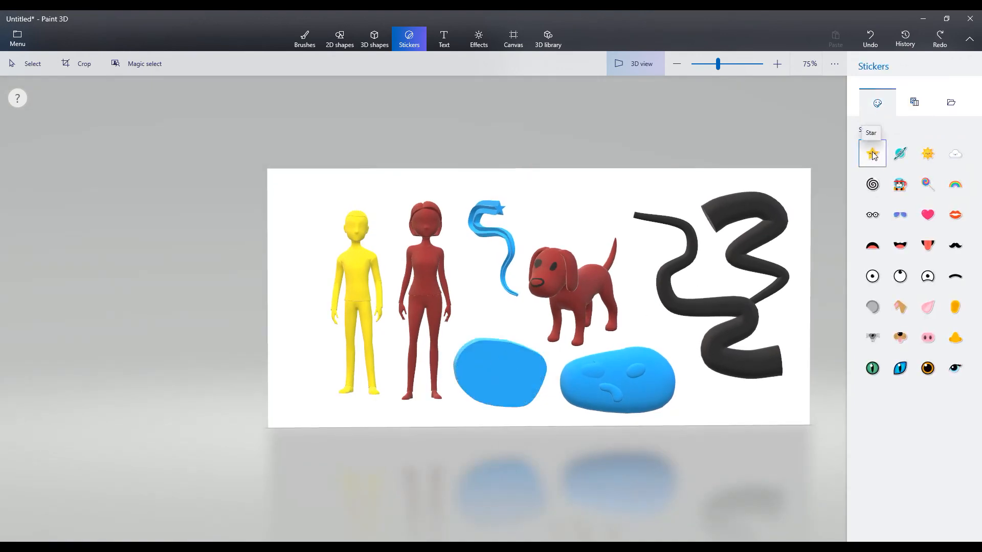
drag(494, 354, 563, 409)
mouse_move(503, 392)
mouse_down()
mouse_move(594, 221)
mouse_move(580, 262)
mouse_move(544, 304)
mouse_move(620, 377)
mouse_move(602, 391)
mouse_move(475, 379)
mouse_move(498, 382)
mouse_up()
drag(557, 314, 527, 349)
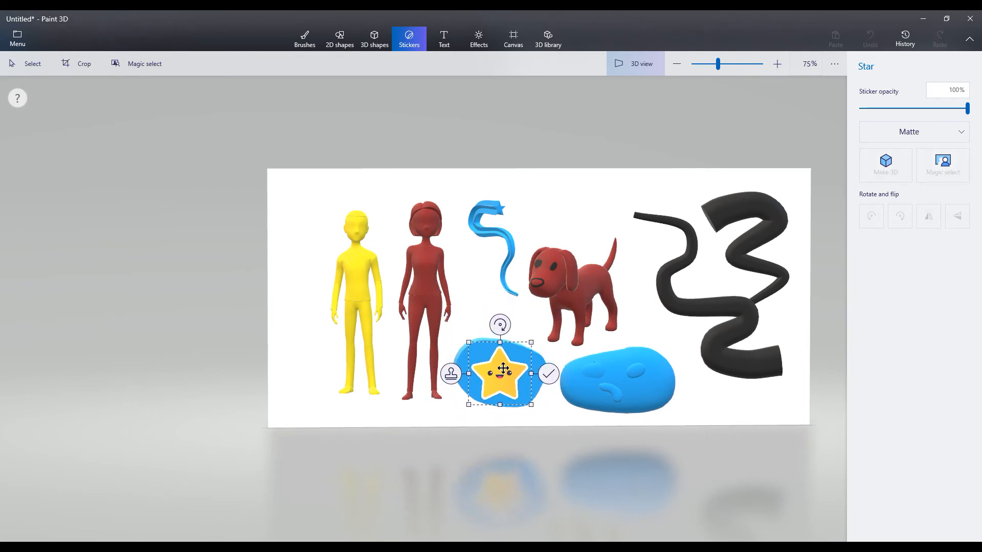
click(452, 372)
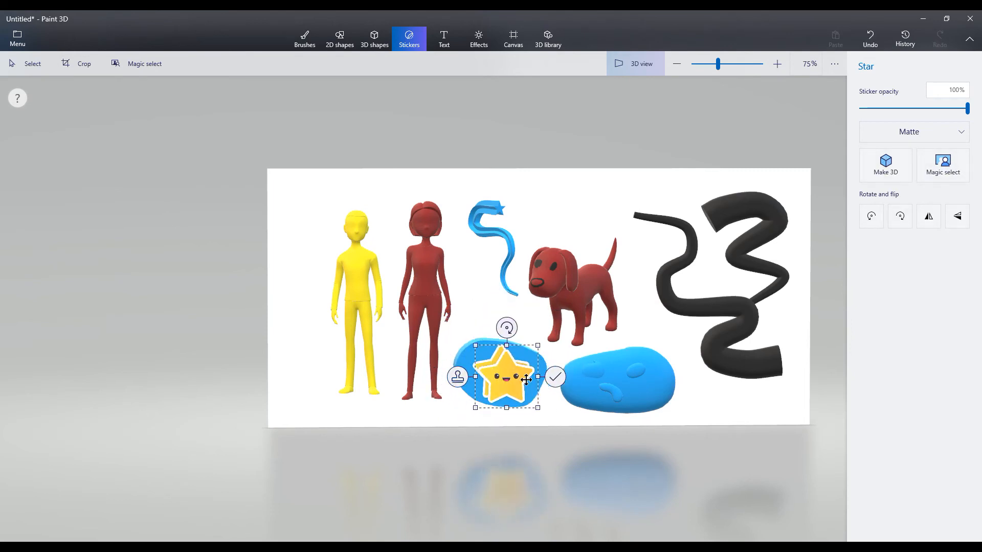
click(388, 360)
middle_drag(387, 359, 364, 341)
right_drag(364, 341, 354, 358)
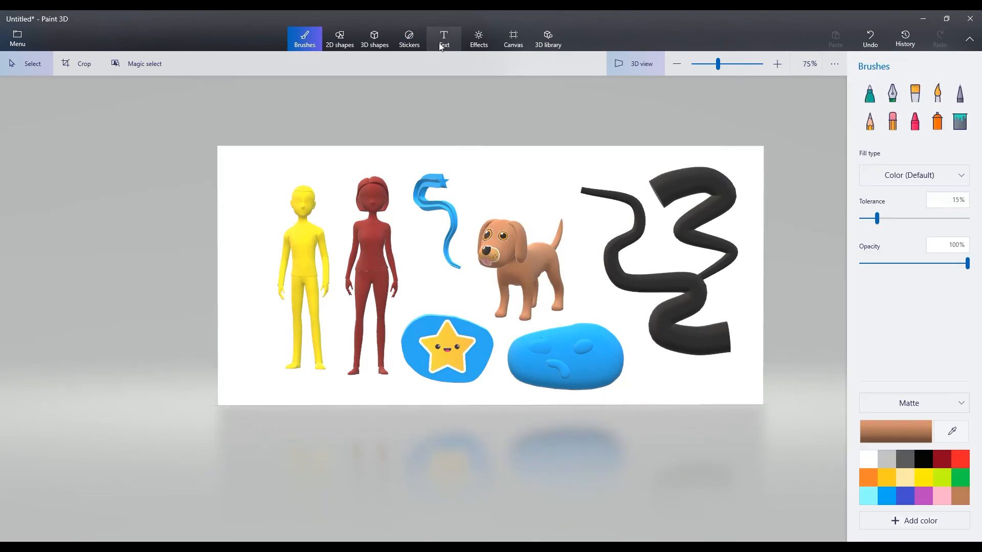
- Start a new blank project without saving the current work
click(17, 39)
click(36, 74)
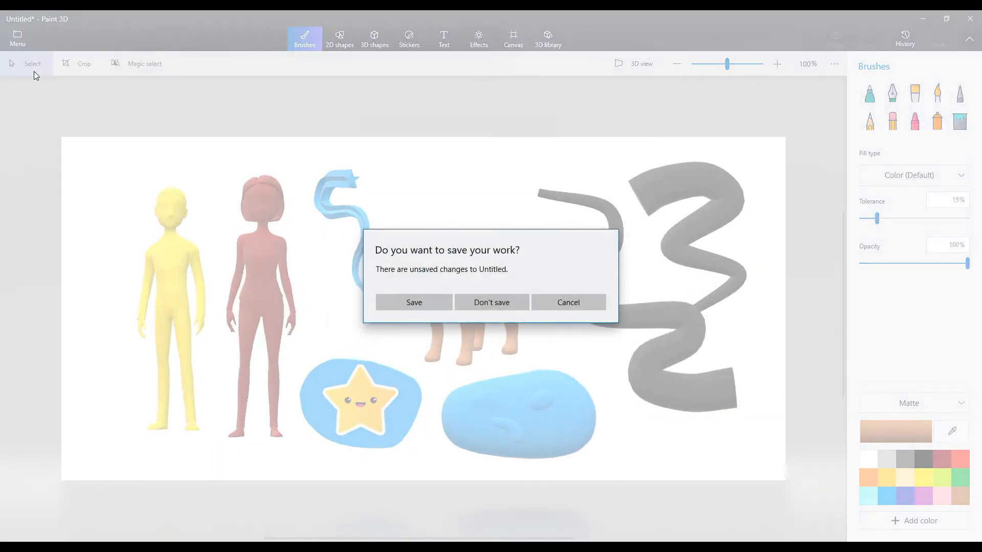
click(511, 301)
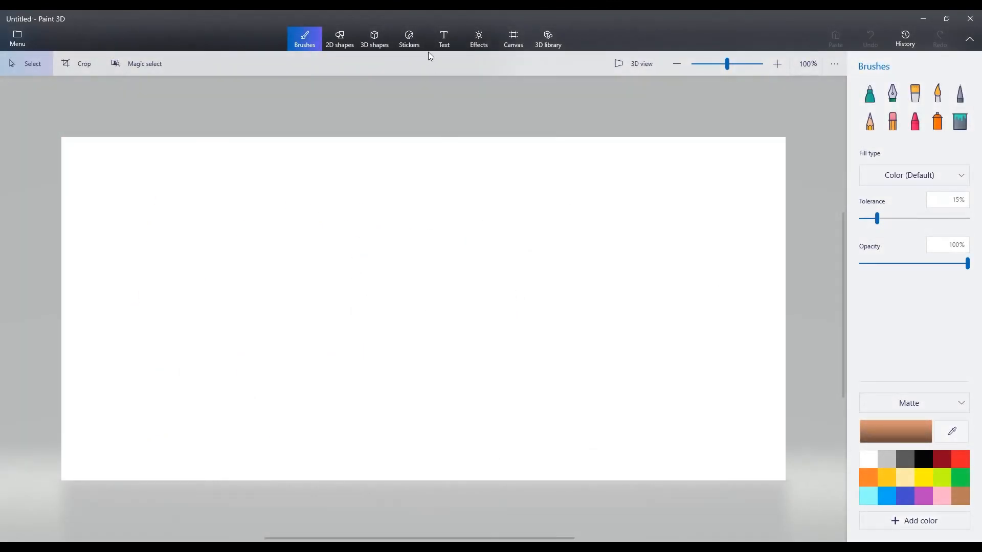
- Create the 3D text "HI !" in Showcard Gothic, size 130, left-aligned, in a wide text box on the canvas
click(438, 42)
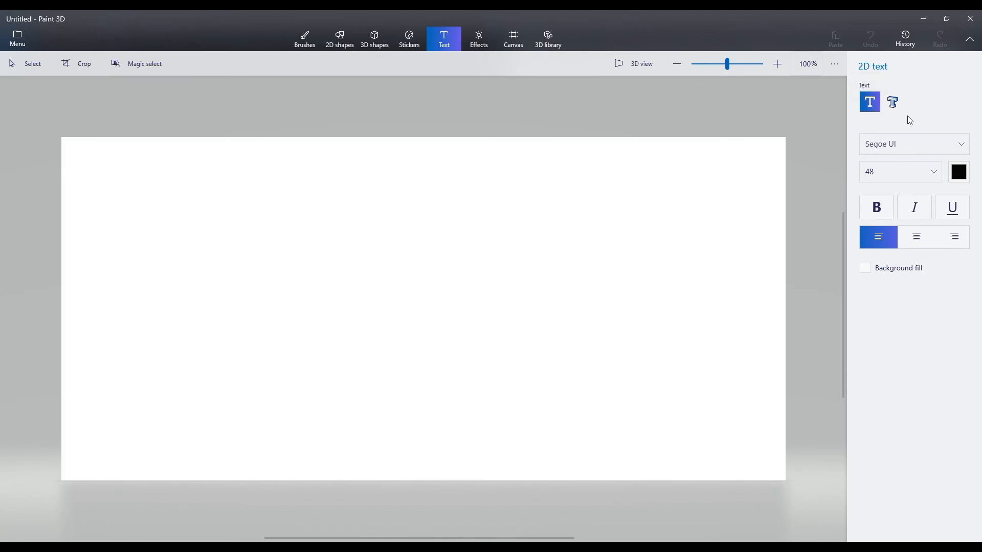
click(893, 103)
click(900, 146)
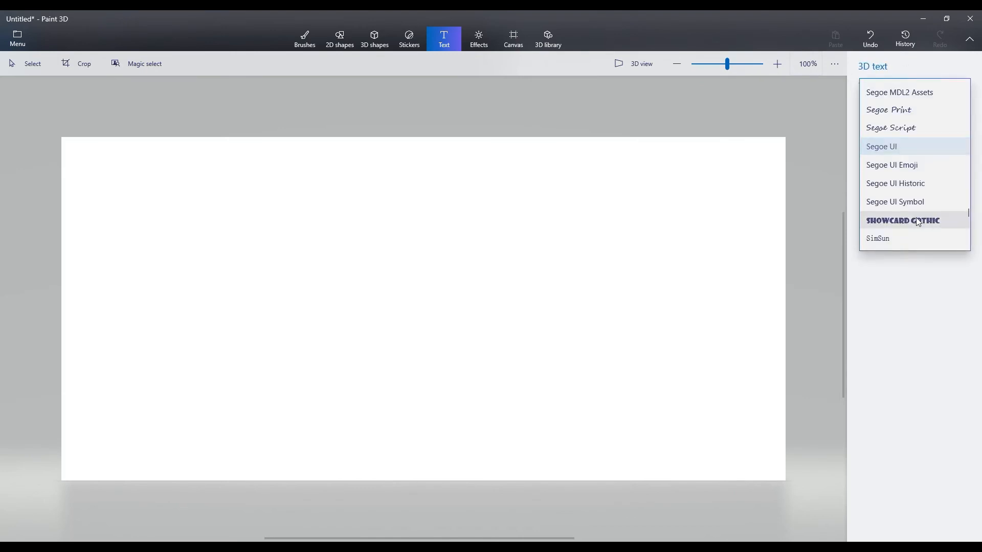
click(895, 222)
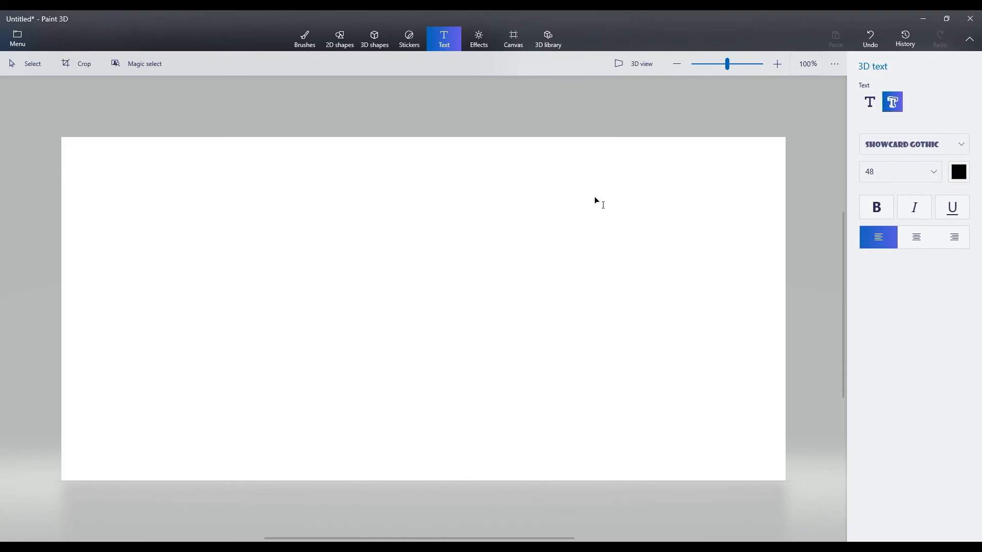
click(895, 173)
click(878, 237)
drag(712, 376, 713, 377)
text(HI )
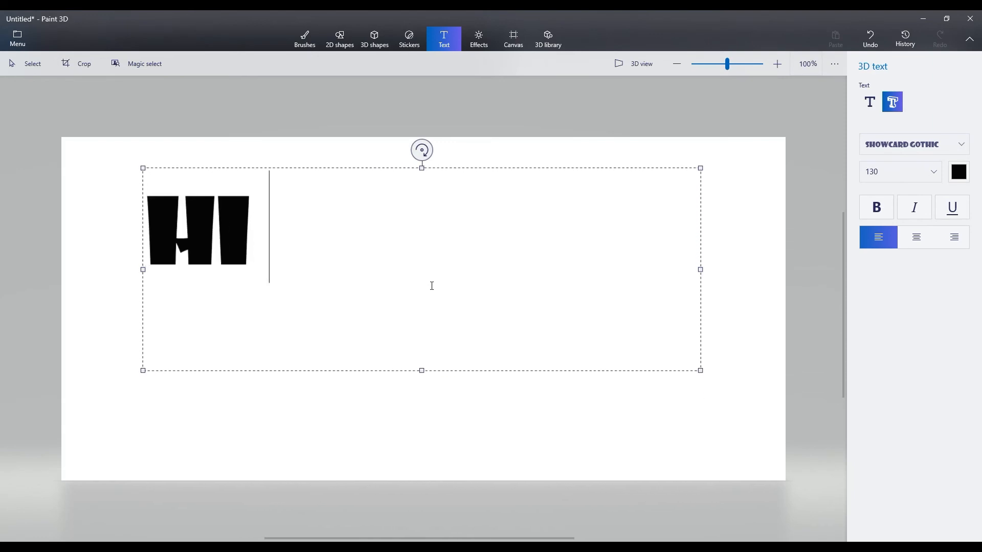
text(!)
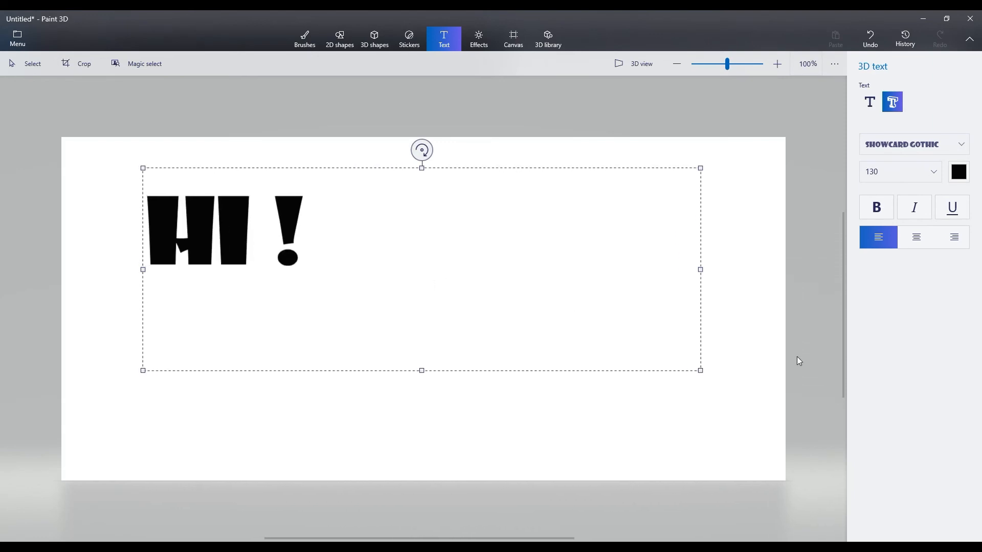
- Recolour the whole "HI !" text light pink and move it to the upper middle of the canvas
click(960, 174)
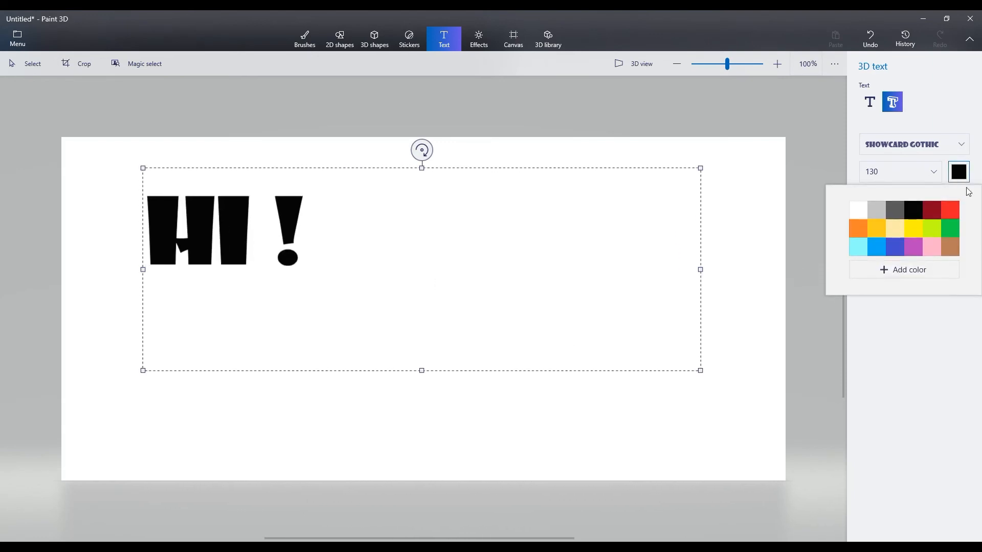
click(921, 250)
drag(324, 241, 140, 240)
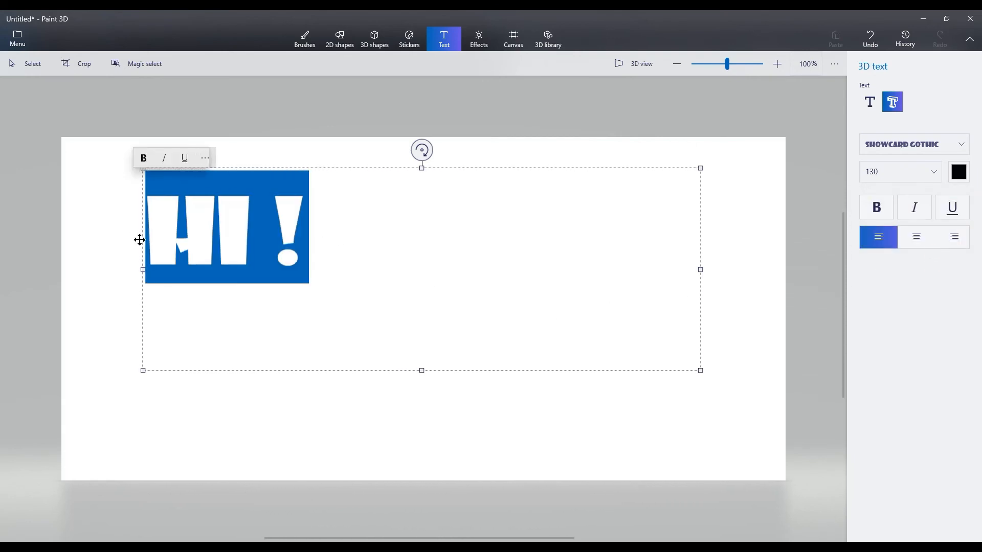
click(959, 172)
click(929, 247)
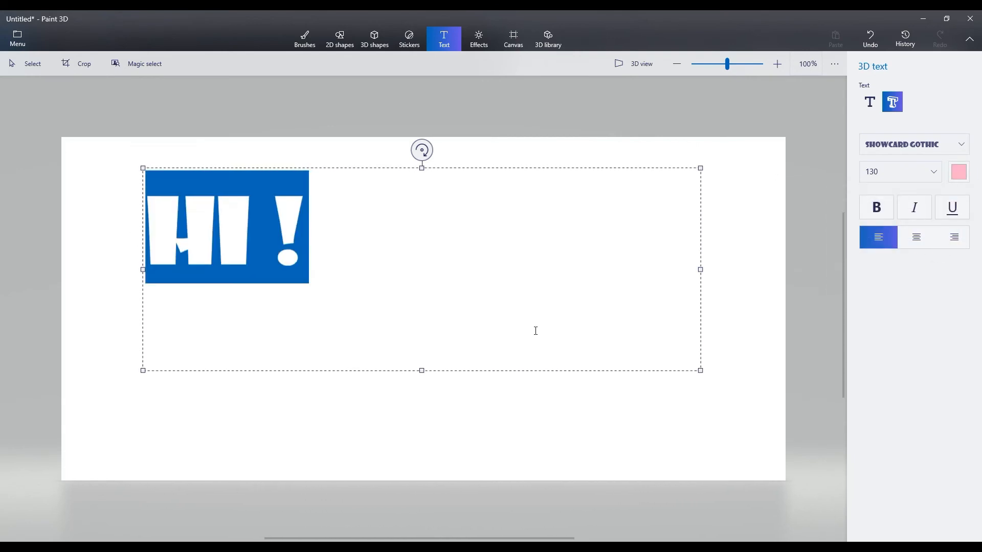
click(314, 385)
drag(215, 221, 428, 250)
drag(261, 295, 334, 345)
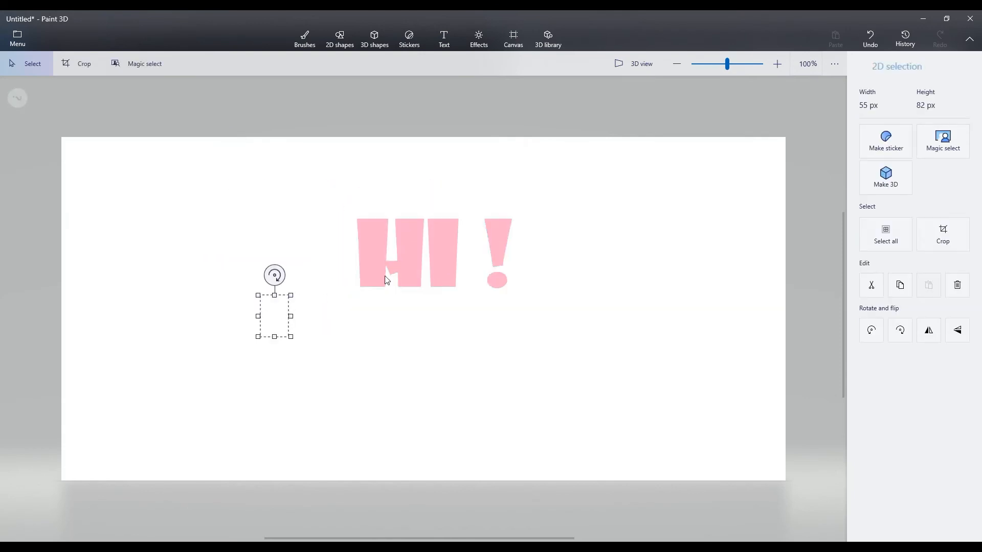
- Examine the depth of the selected "HI !" text in 3D view and return to the flat view
click(635, 63)
click(448, 331)
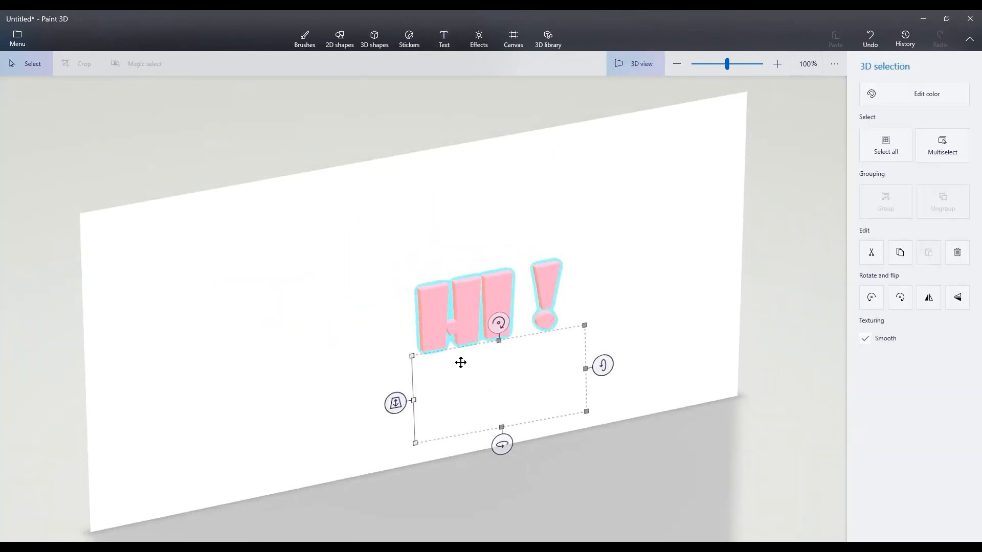
click(469, 300)
mouse_move(488, 364)
mouse_down()
mouse_move(563, 350)
mouse_move(570, 360)
mouse_move(461, 366)
mouse_move(497, 360)
mouse_move(488, 363)
mouse_up()
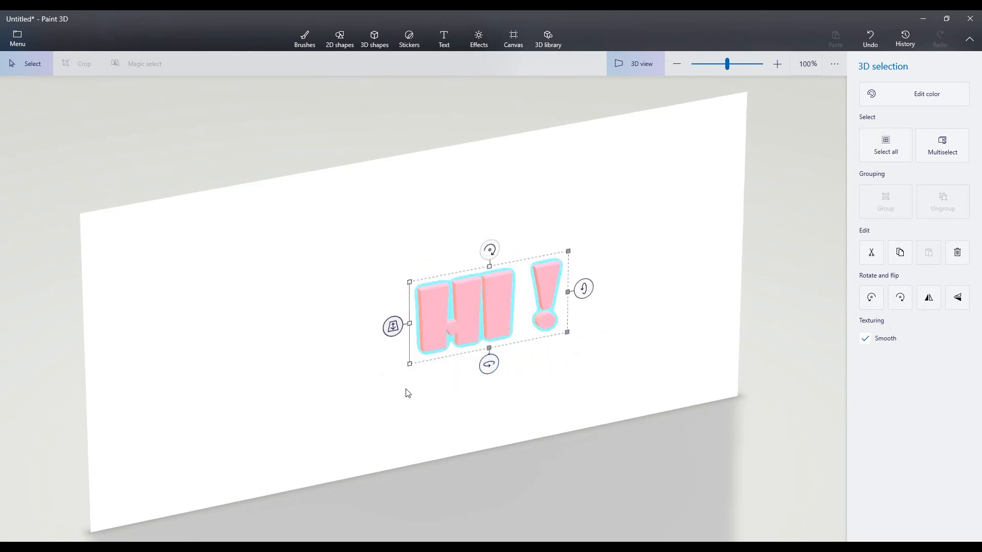
drag(387, 377, 387, 373)
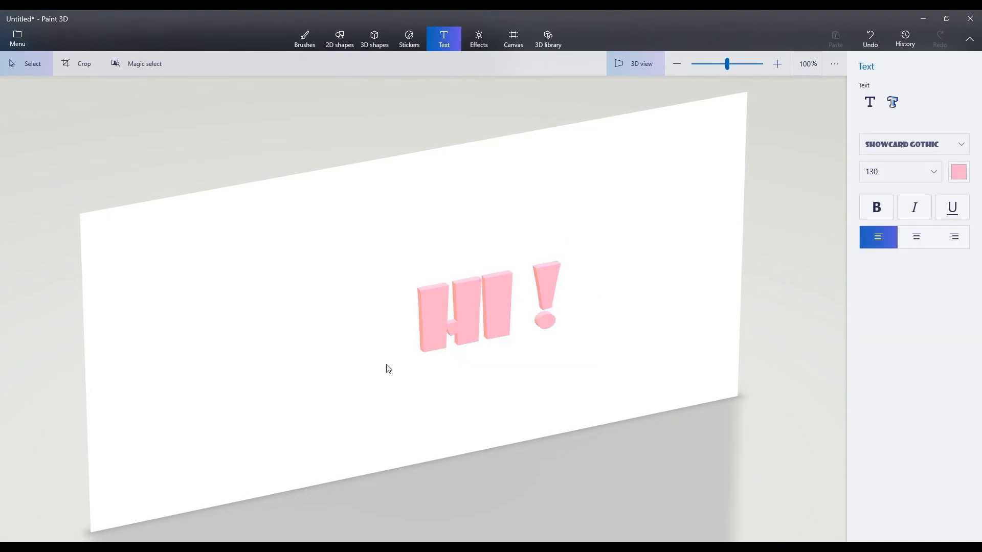
click(480, 324)
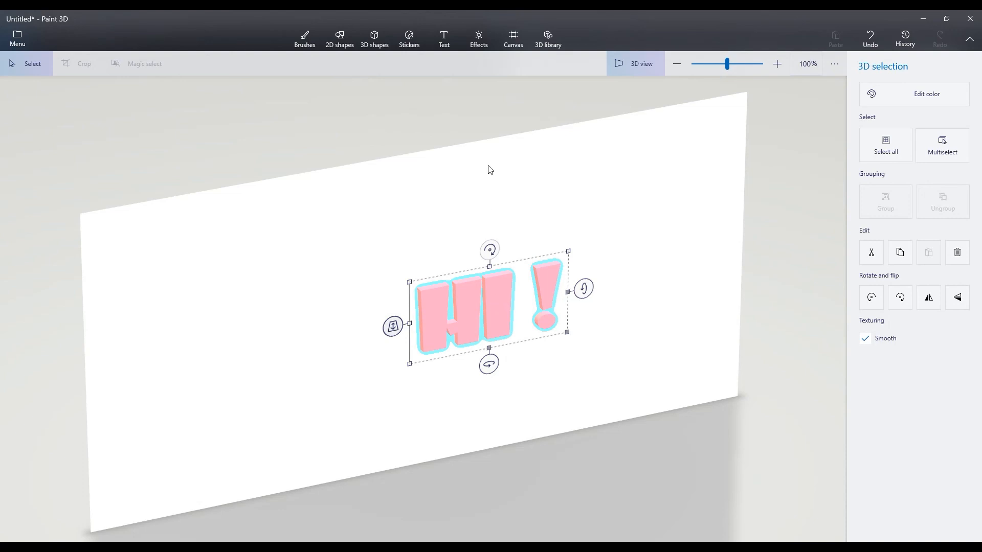
click(625, 63)
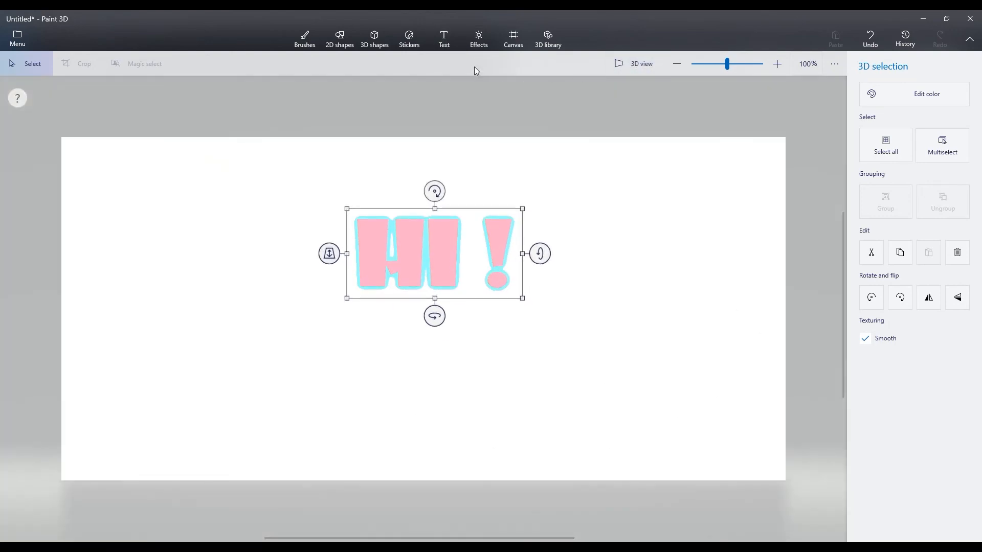
- Apply the Underwater (Minecraft) filter to the scene and move its light to the left side of the light wheel
click(477, 41)
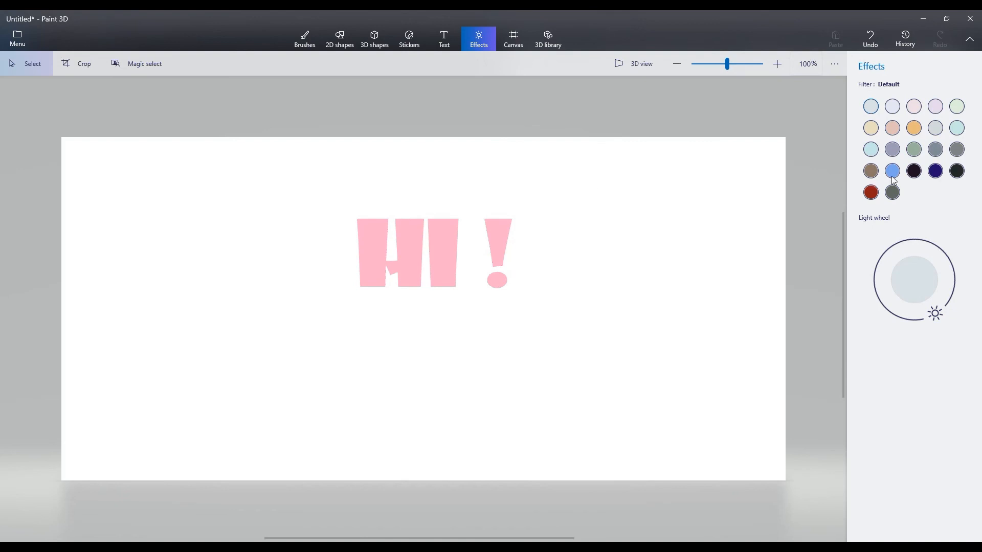
click(936, 171)
mouse_move(875, 279)
mouse_down()
mouse_move(904, 246)
mouse_move(885, 299)
mouse_move(893, 269)
mouse_move(889, 284)
mouse_up()
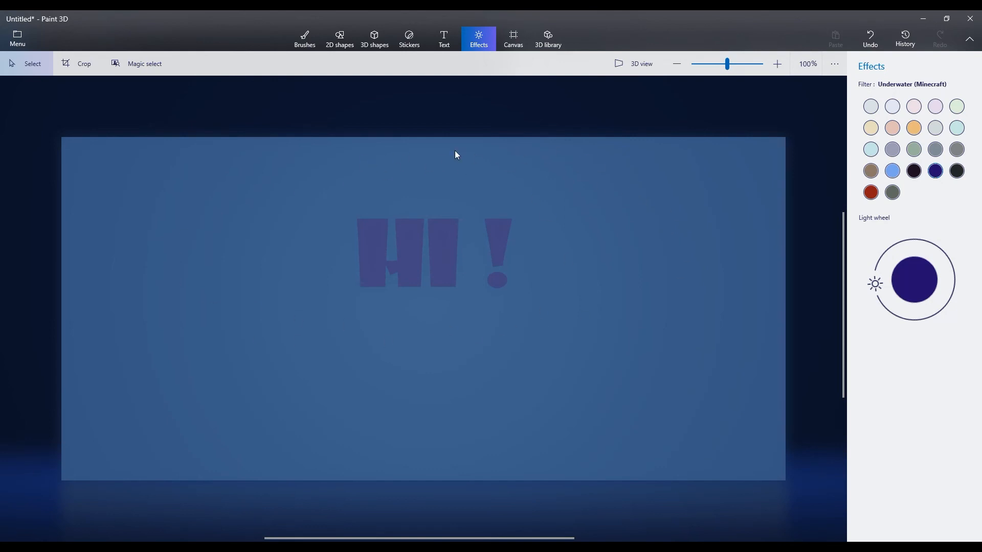
- Make the canvas transparent
click(517, 36)
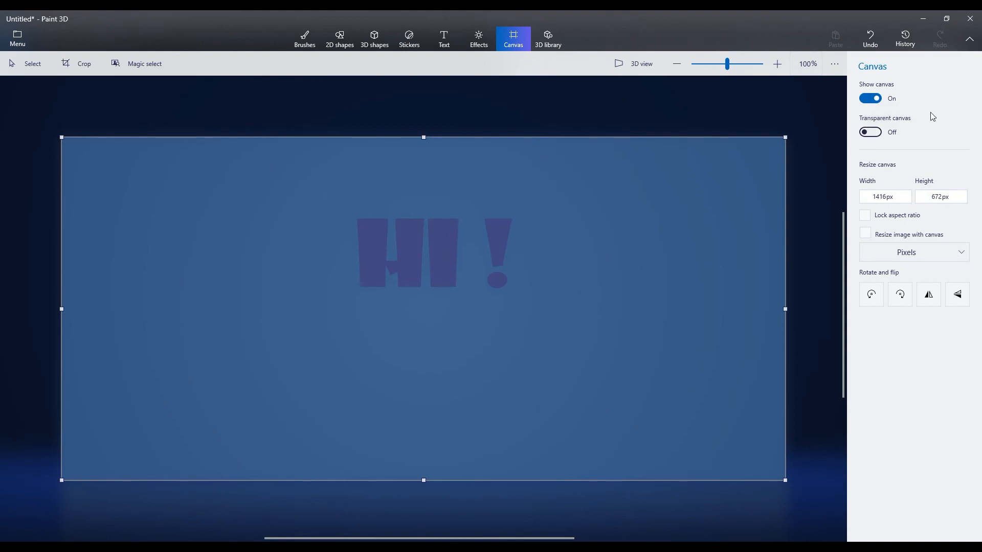
click(871, 133)
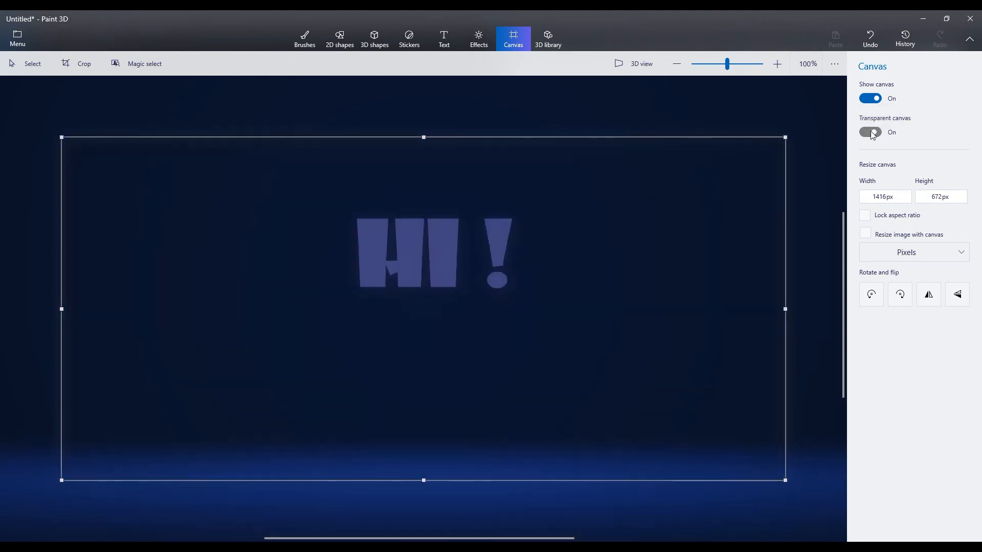
- Apply the Nether (Minecraft) filter to the scene and shift its light to the upper left of the light wheel
click(479, 39)
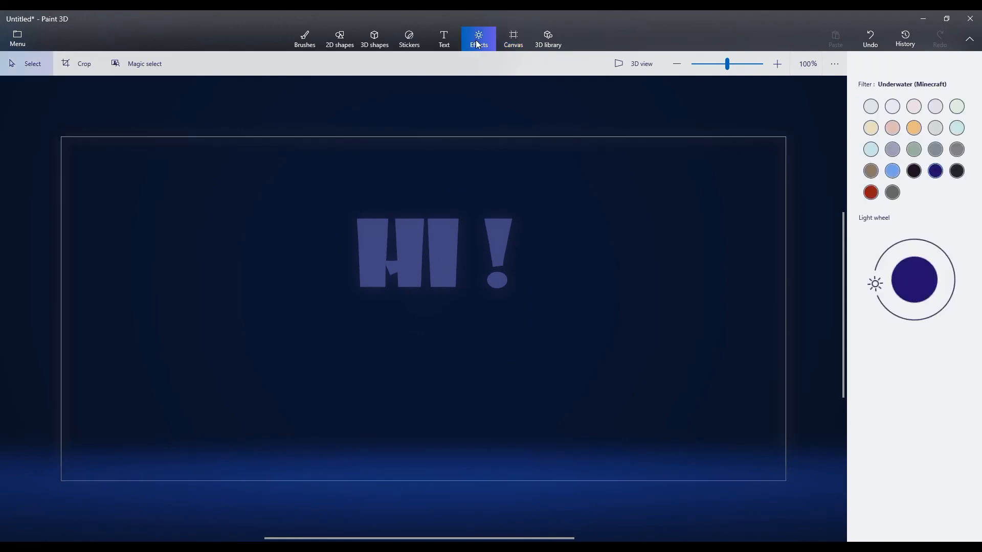
click(870, 193)
drag(879, 284, 883, 262)
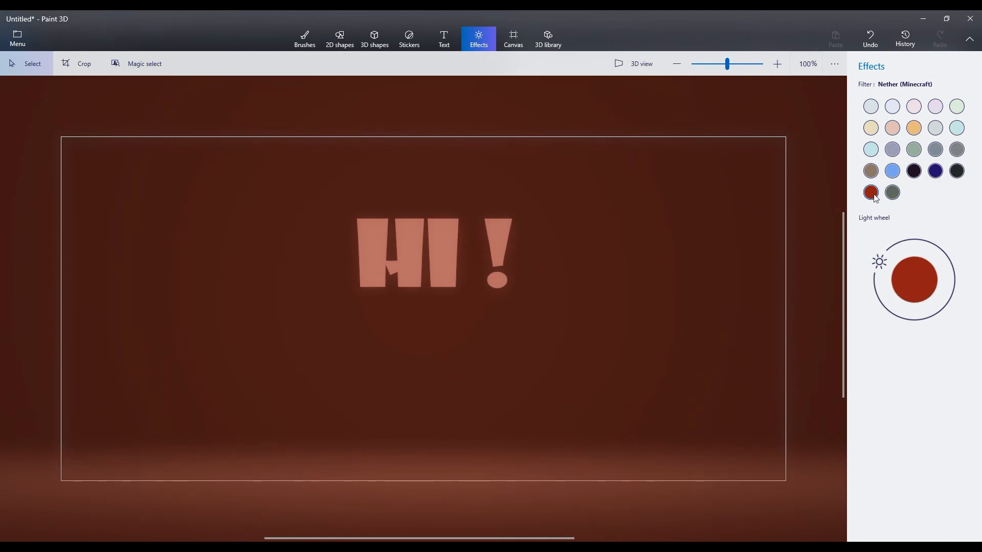
mouse_move(884, 266)
mouse_down()
mouse_move(948, 260)
mouse_move(890, 255)
mouse_move(878, 288)
mouse_move(890, 256)
mouse_up()
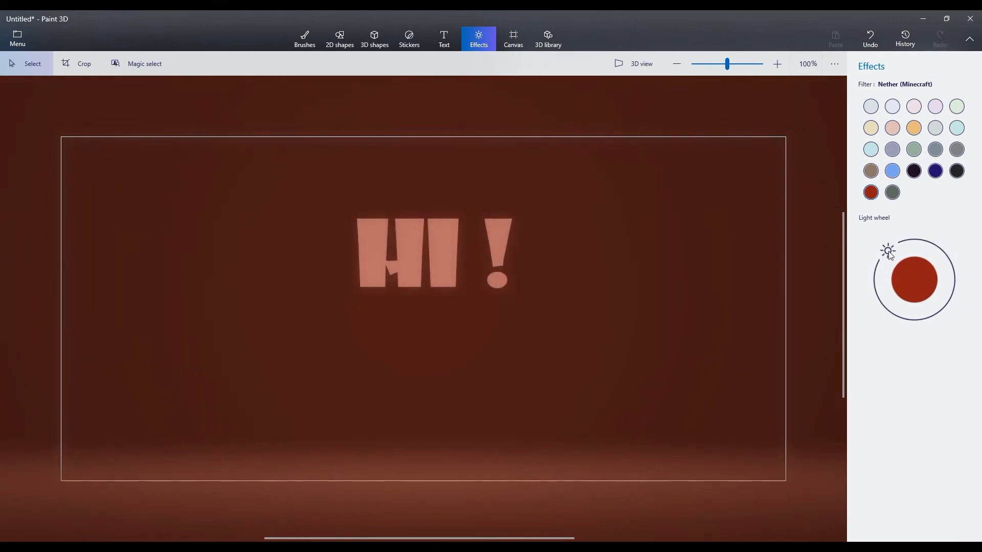
- Try the Underwater (Minecraft) and Lavender filters, and apply Day (Minecraft) with its light at the upper left of the light wheel
click(936, 171)
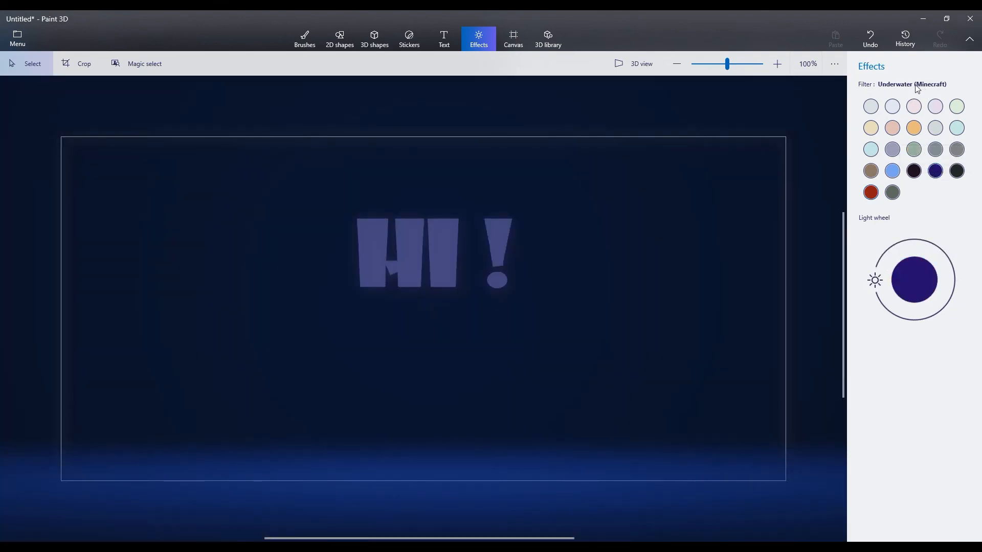
click(894, 108)
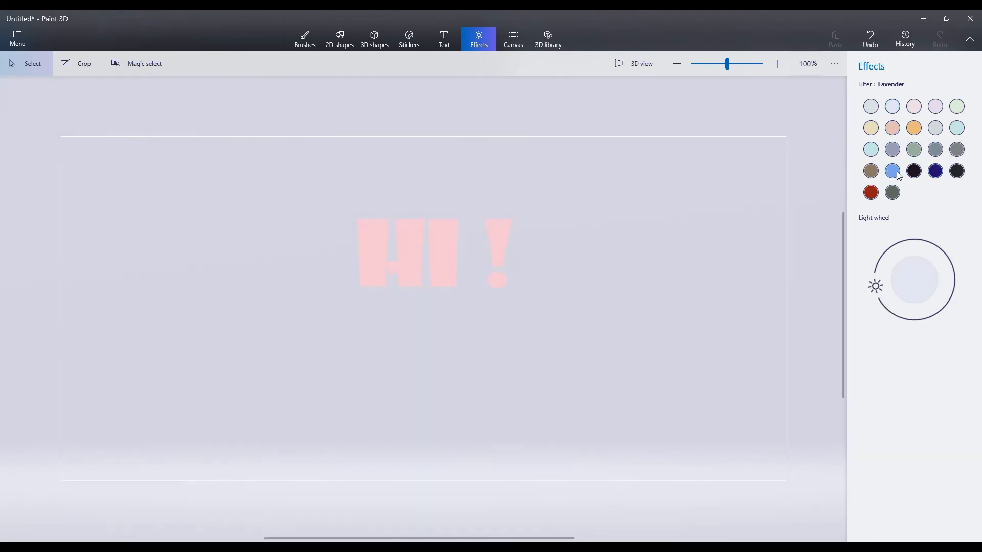
click(897, 173)
drag(946, 301, 896, 247)
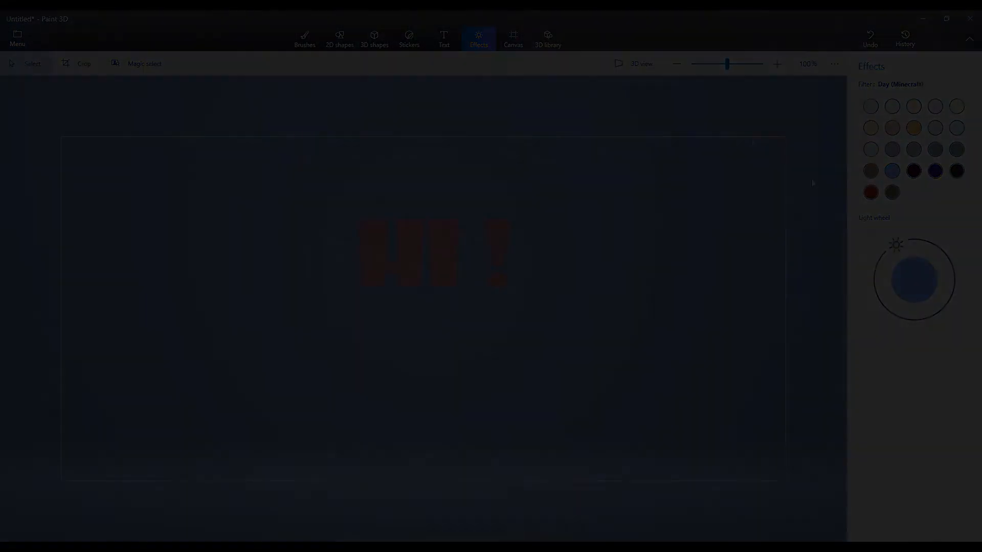